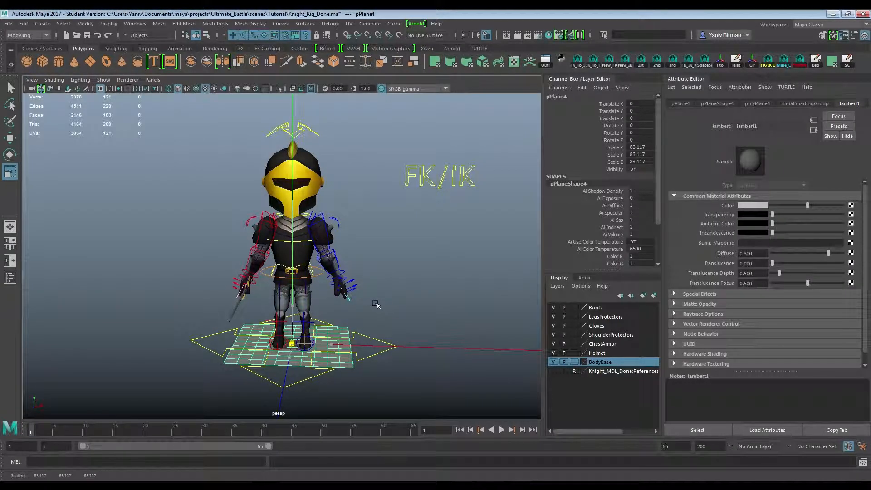
- Set the ground plane's Subdivisions Width and Subdivisions Height to 1
scroll(569, 257, down, 3)
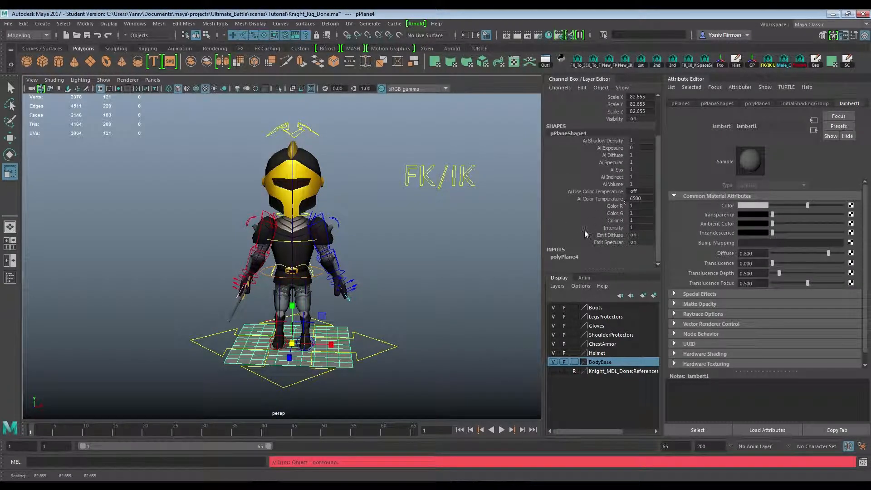
click(568, 256)
scroll(609, 241, down, 2)
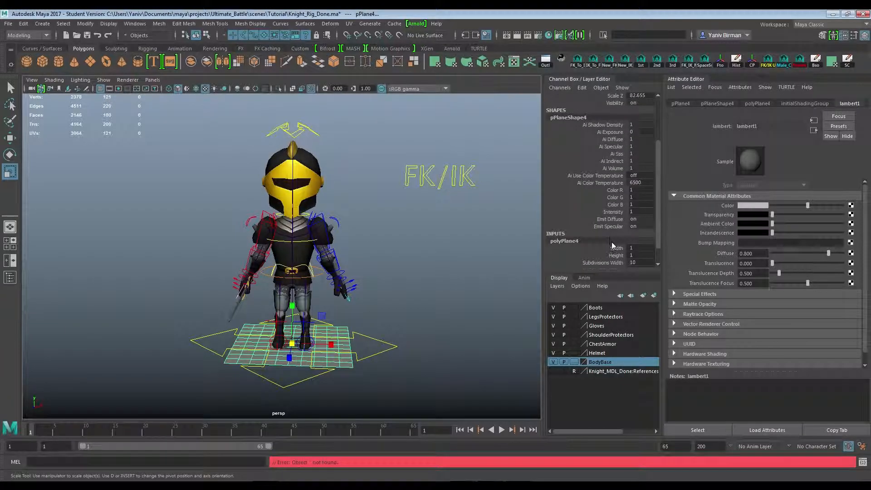
drag(635, 242, 634, 249)
text(1)
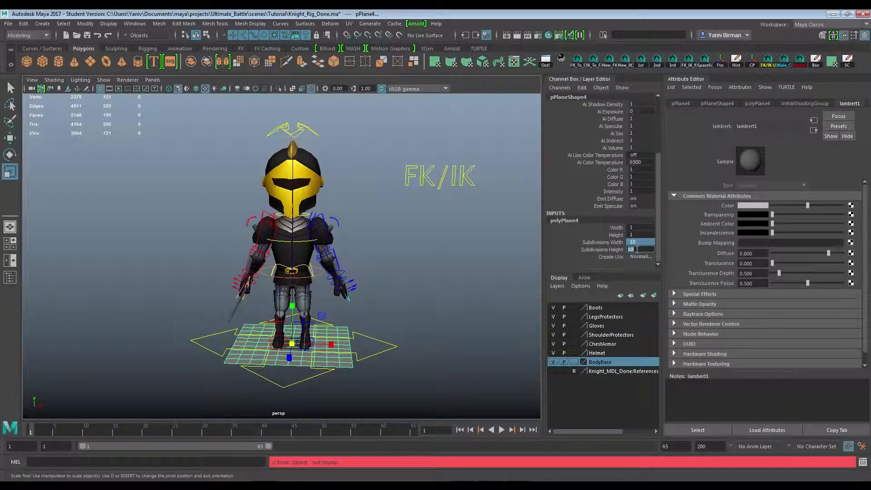
key(Return)
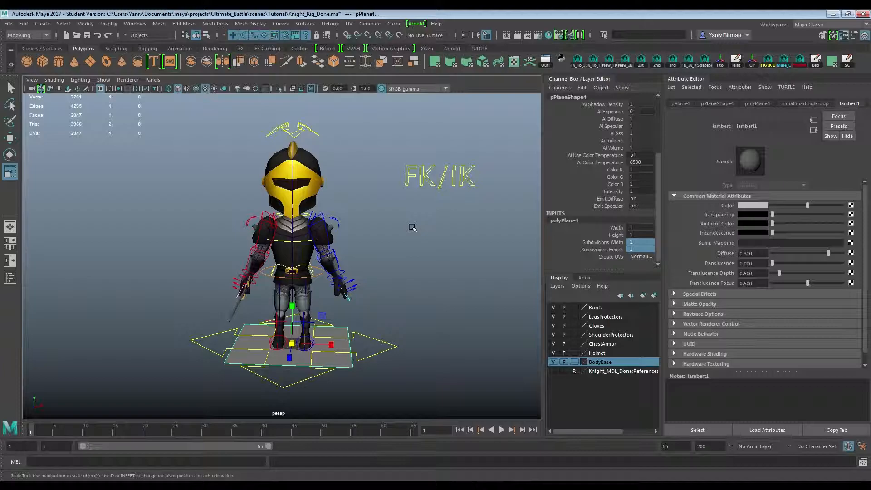
- Rename the ground plane's shape node as Shadow
double_click(575, 97)
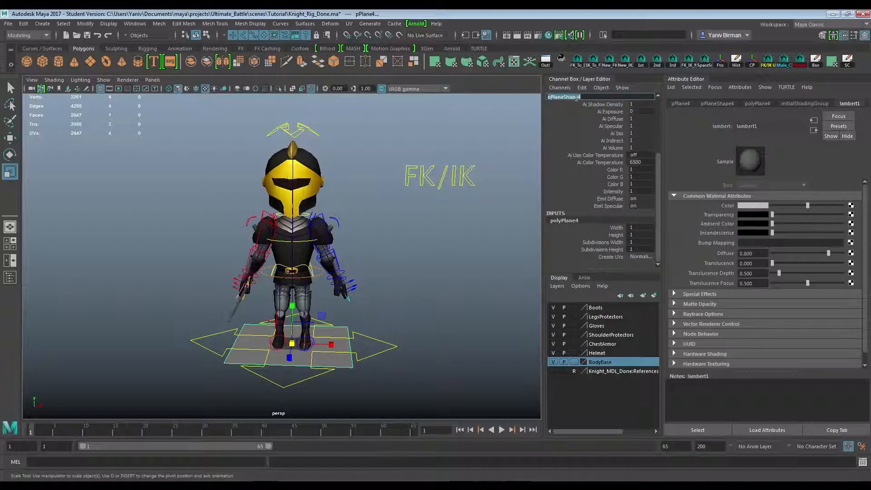
text(Shadow)
key(Return)
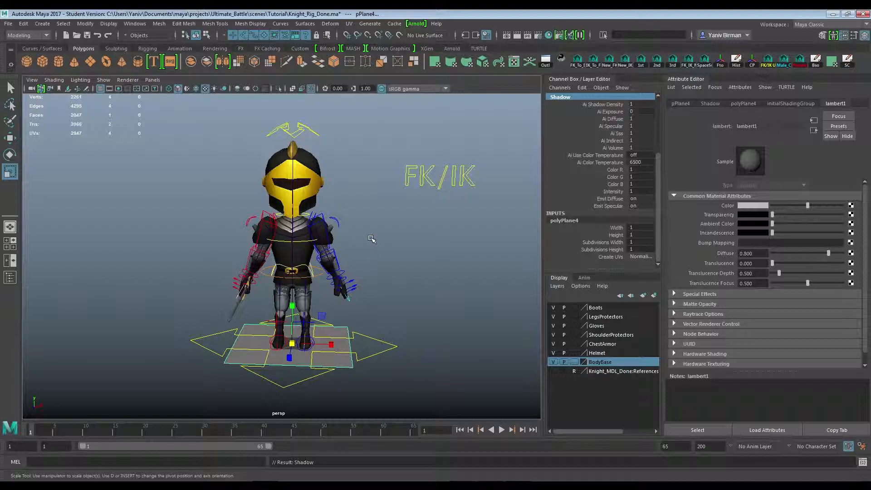
- Freeze the plane's transformations and delete its construction history
click(85, 24)
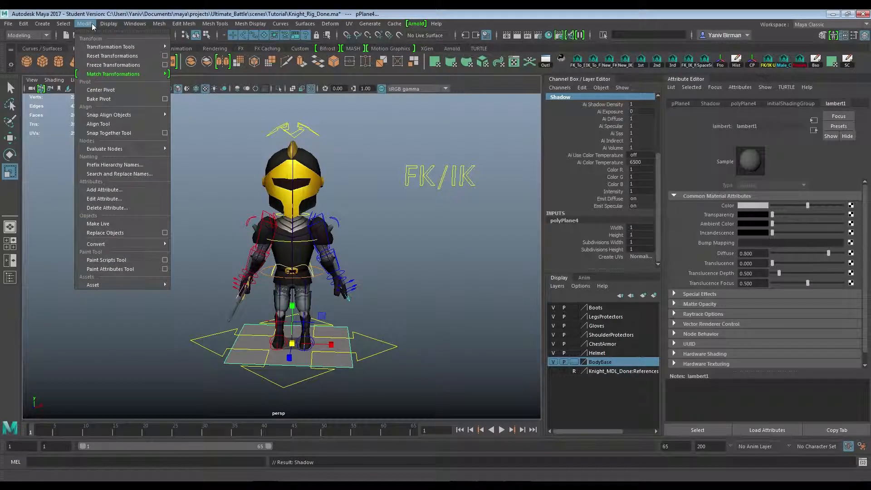
click(113, 65)
click(23, 23)
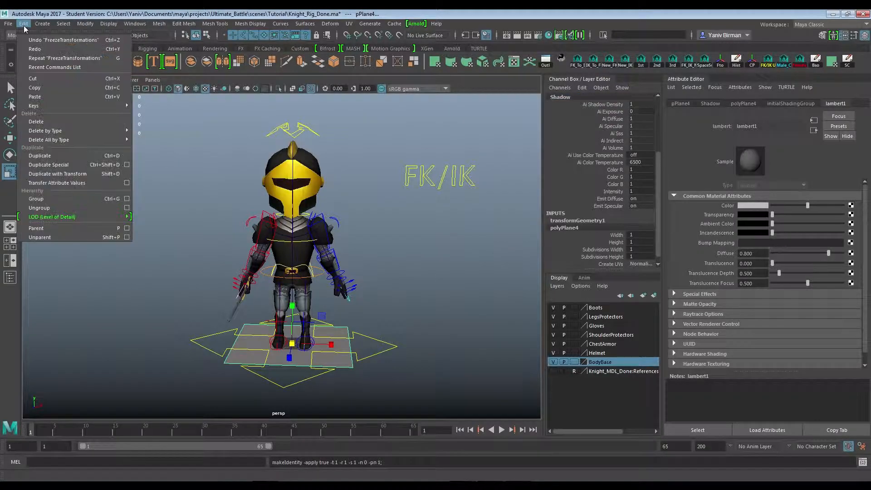
mouse_move(48, 131)
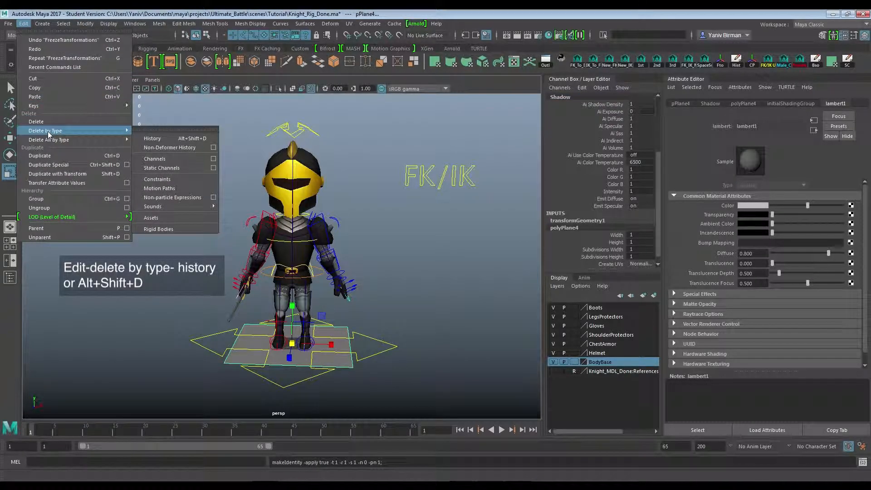
click(166, 137)
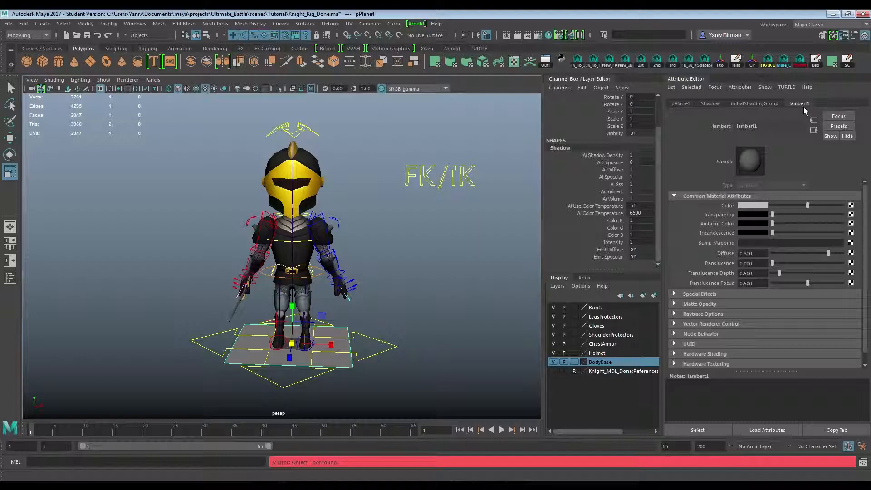
- Map a File texture to the lambert1 material's Color and set its Filter Type to Off
click(851, 206)
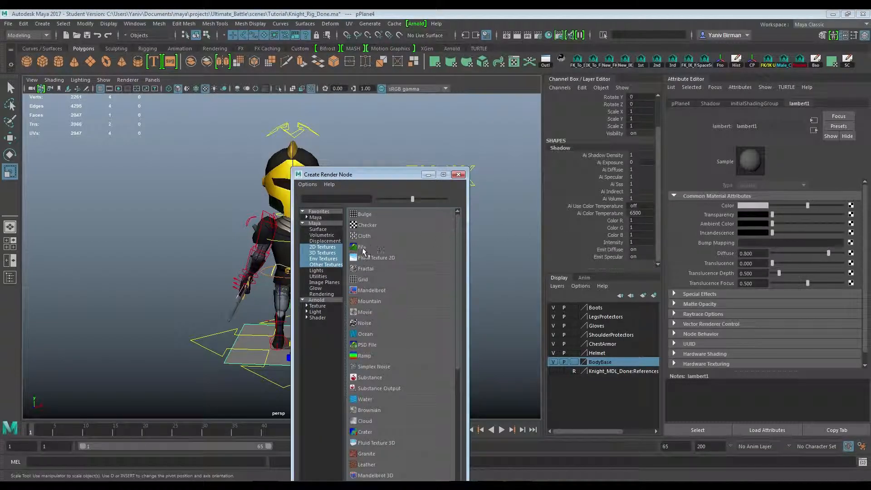
click(363, 246)
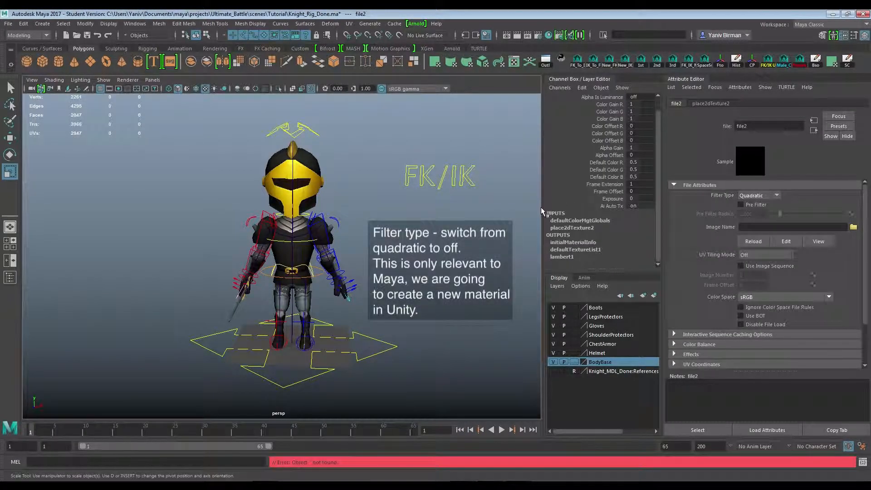
click(771, 196)
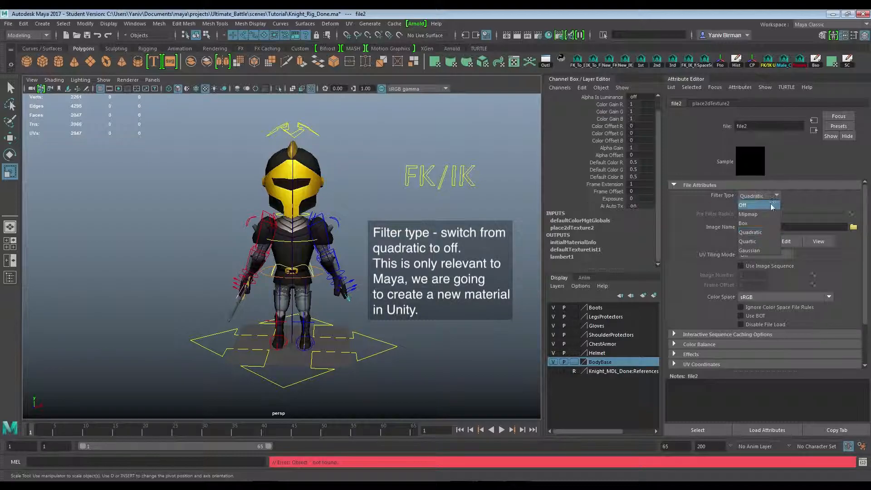
click(765, 205)
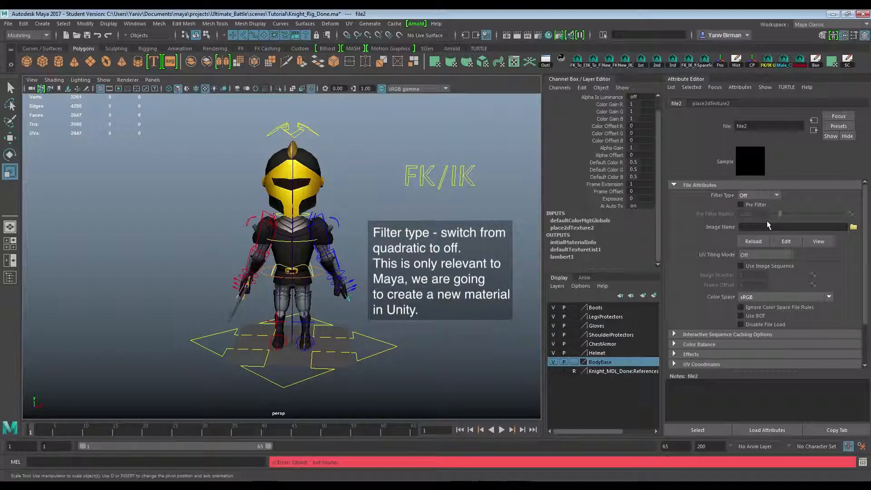
- Load shadow.png from the project's sourceimages folder as the file texture's image
click(853, 226)
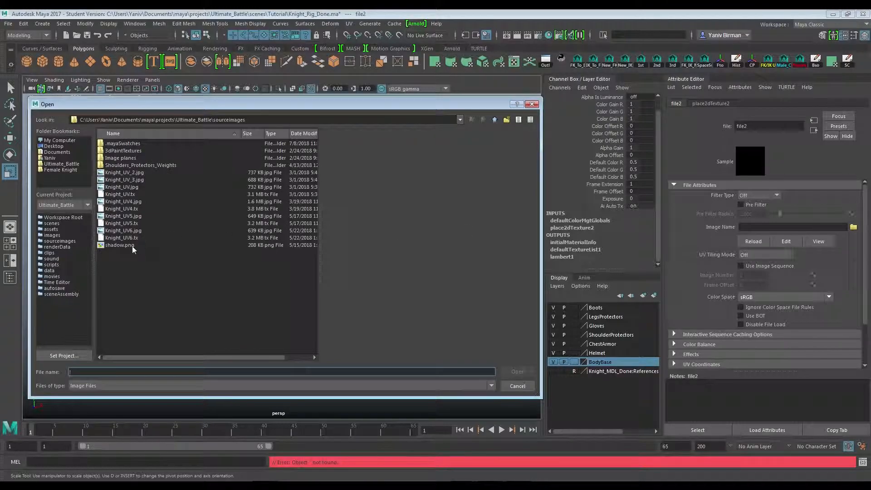
click(115, 245)
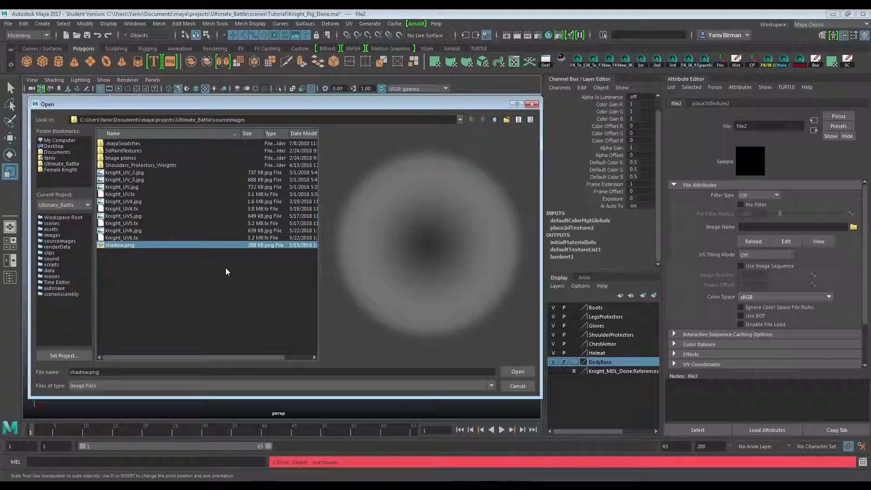
click(517, 372)
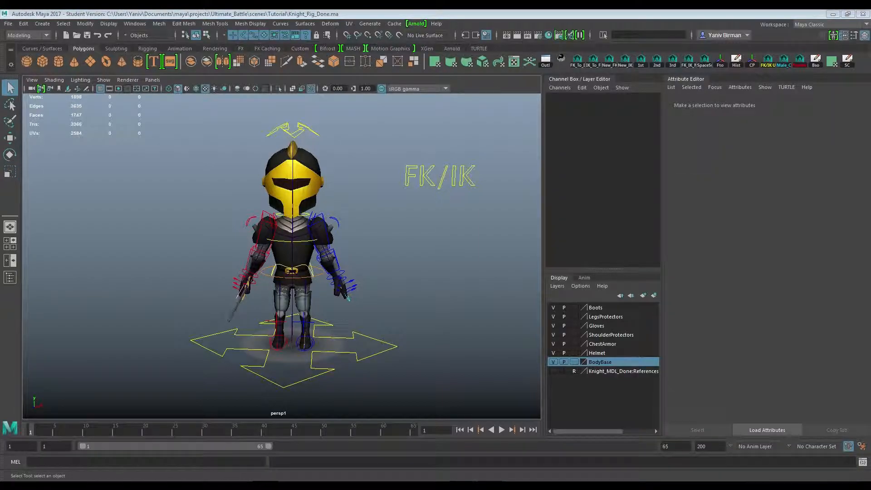
- Place a single grid-snapped joint between the character's feet with the Joint Tool and set its Translate X to 0
click(149, 50)
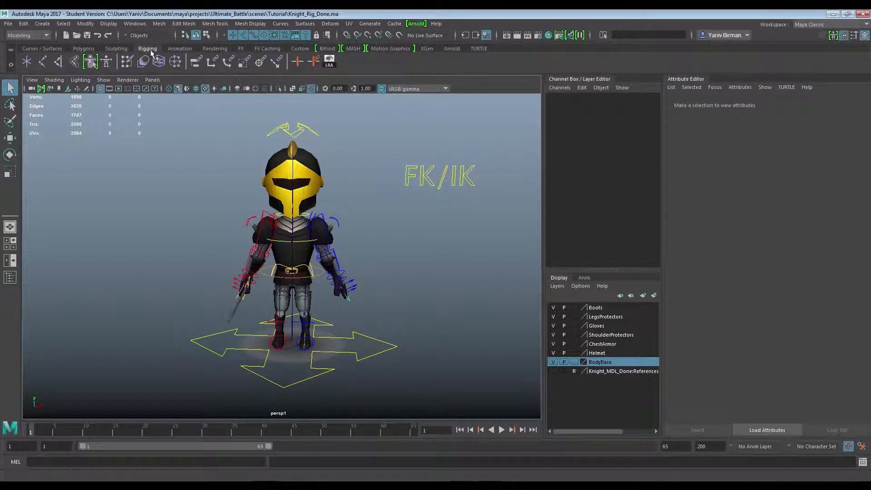
click(43, 61)
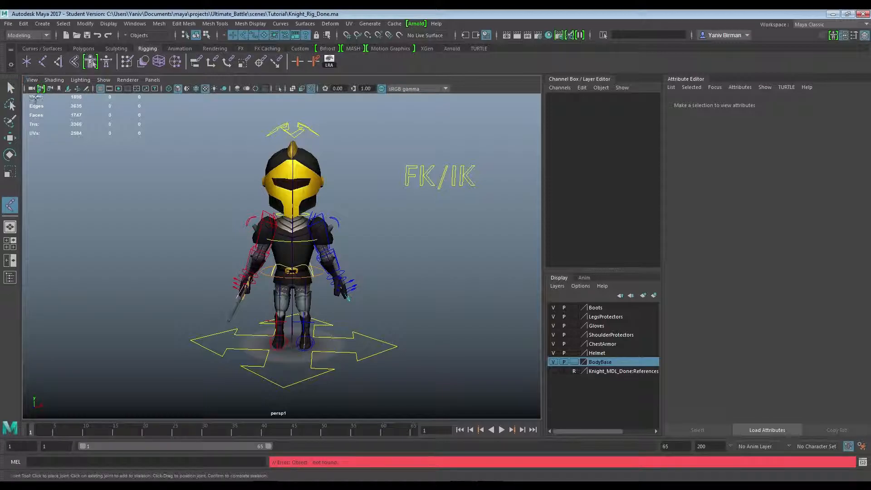
double_click(10, 205)
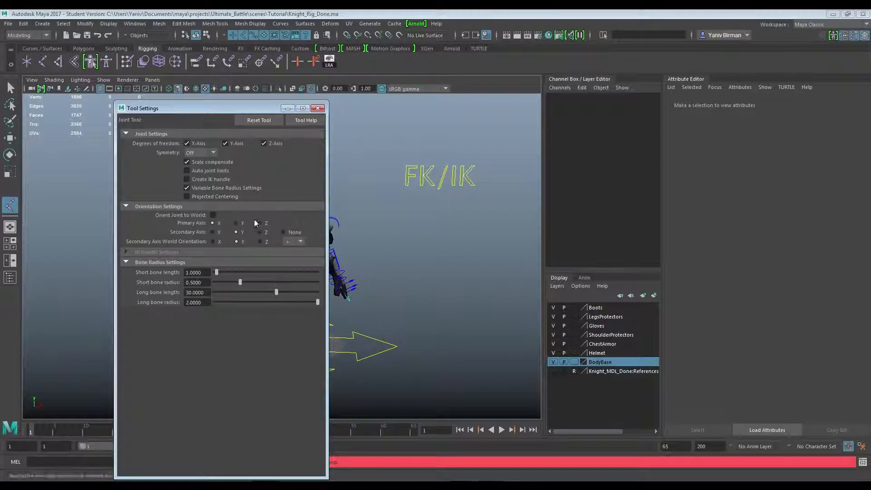
click(317, 108)
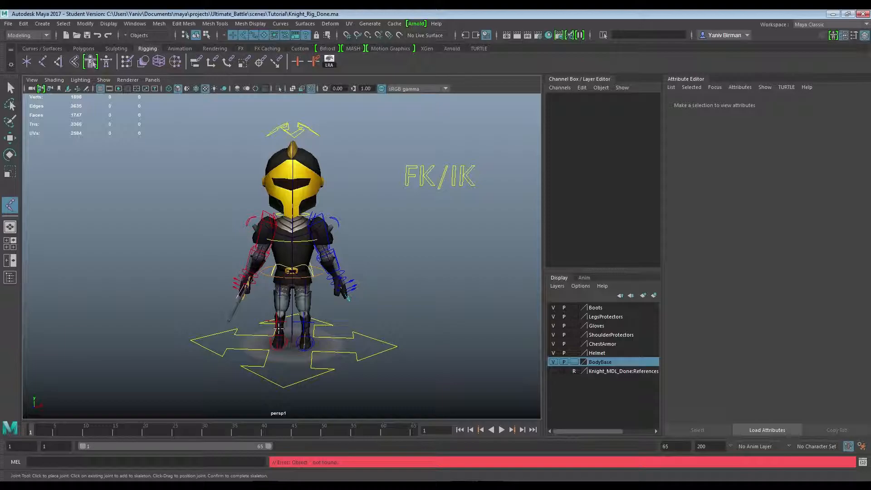
scroll(274, 328, up, 5)
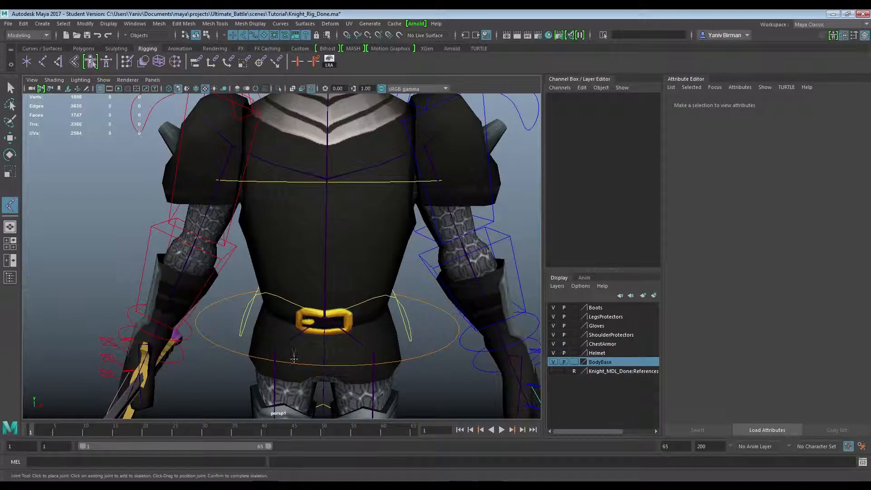
alt+middle_drag(308, 326, 264, 112)
alt+right_drag(237, 268, 313, 395)
alt+middle_drag(313, 394, 322, 348)
alt+right_drag(322, 348, 336, 368)
alt+middle_drag(336, 368, 325, 355)
scroll(325, 355, down, 3)
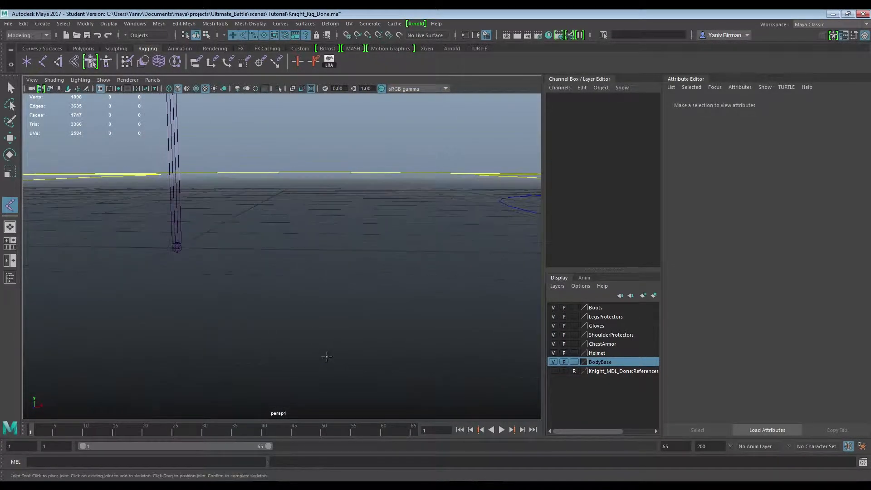
scroll(325, 353, down, 2)
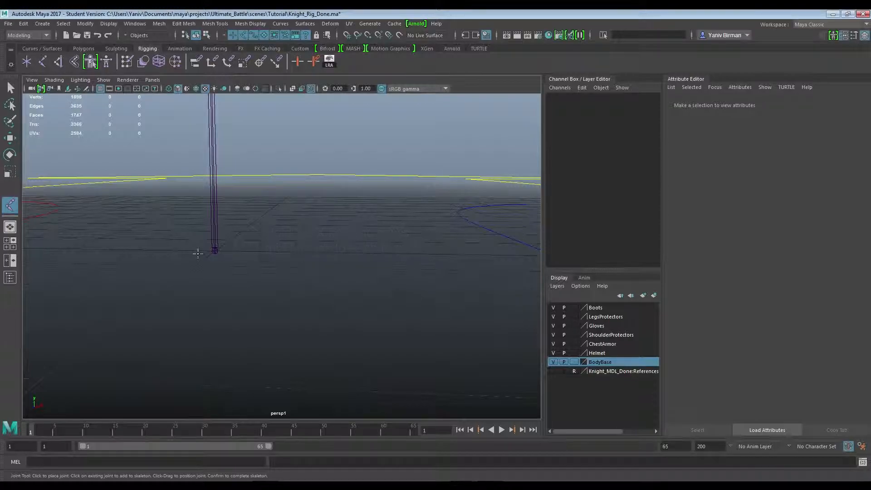
key(x)
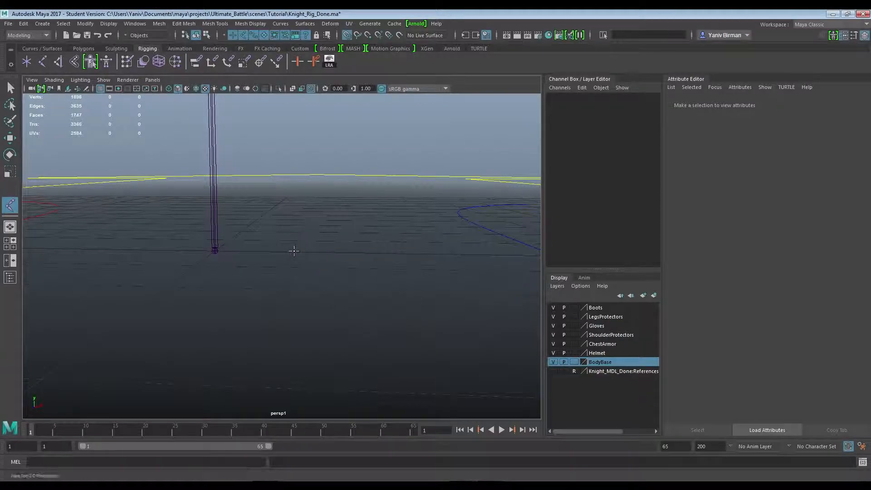
click(292, 251)
double_click(644, 104)
text(0)
key(Return)
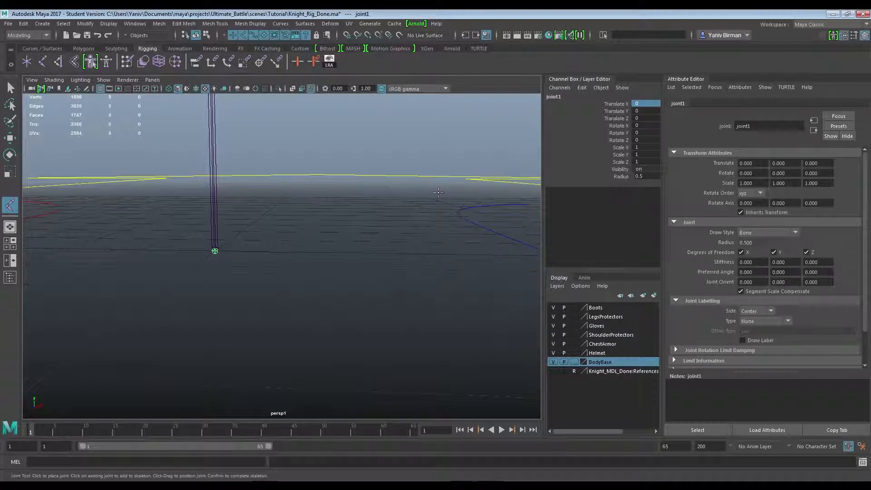
- Rename the new joint as Shadow_bn
double_click(553, 96)
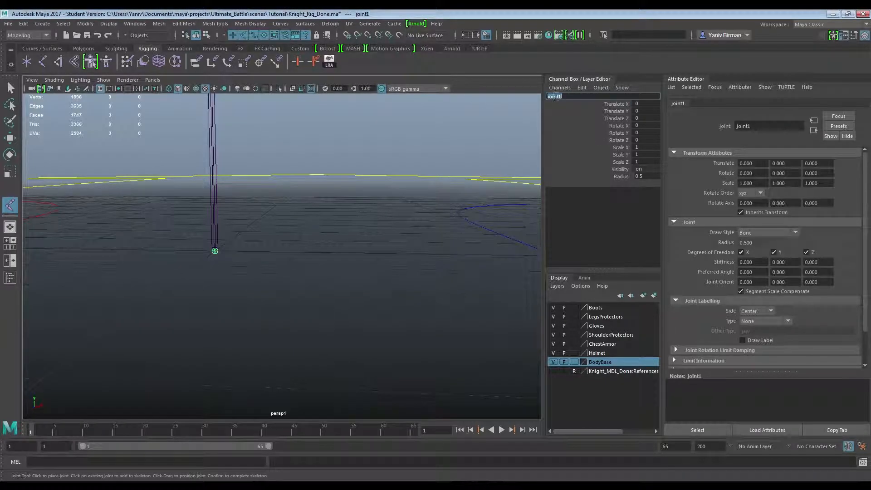
text(Shadow_bn)
key(Return)
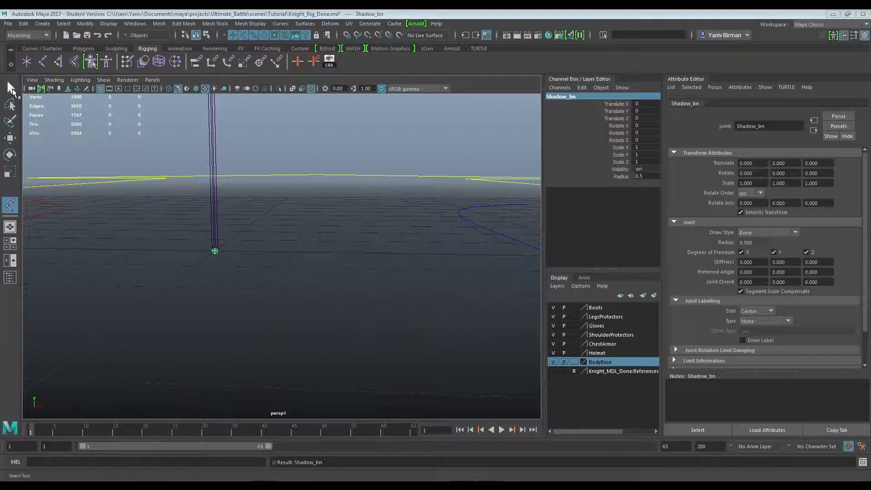
- Bind the shadow plane to the Shadow_bn joint using Selected joints, the Geodesic Voxel method and Max influences of 1
click(12, 88)
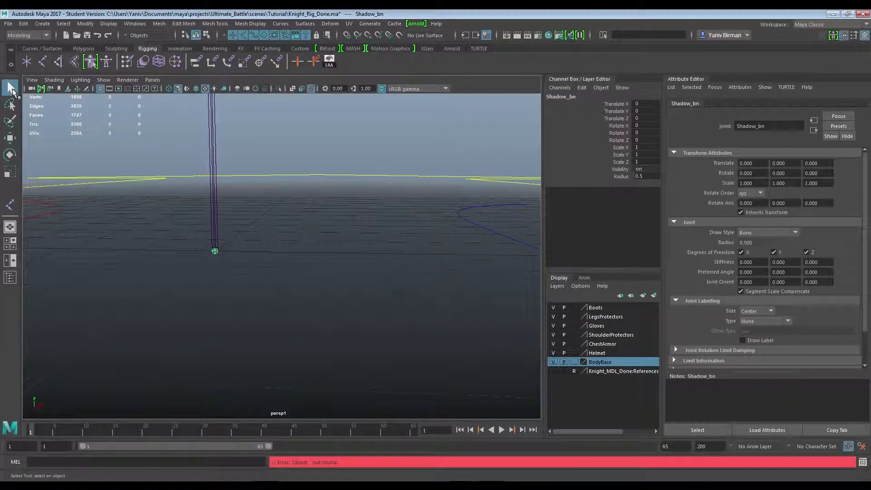
click(46, 35)
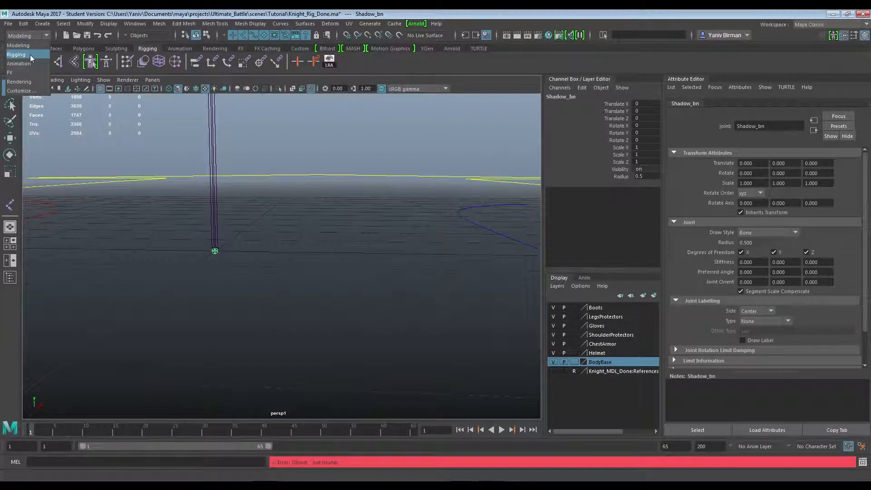
click(16, 55)
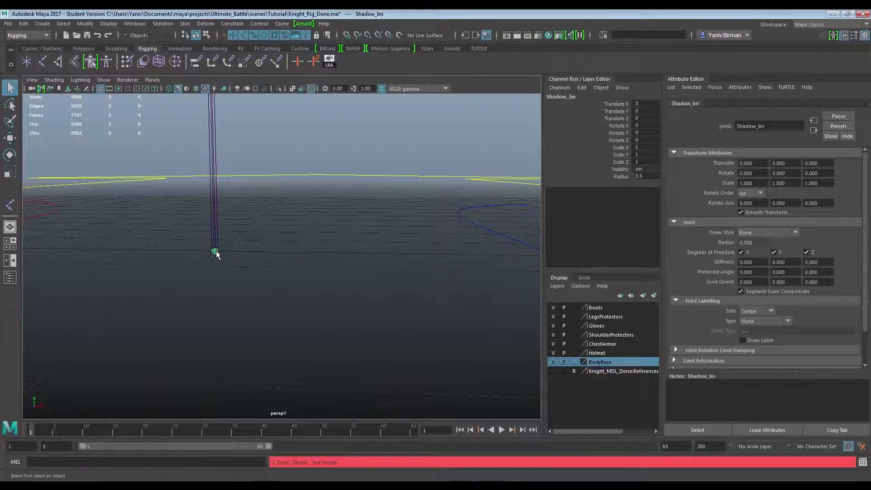
click(382, 184)
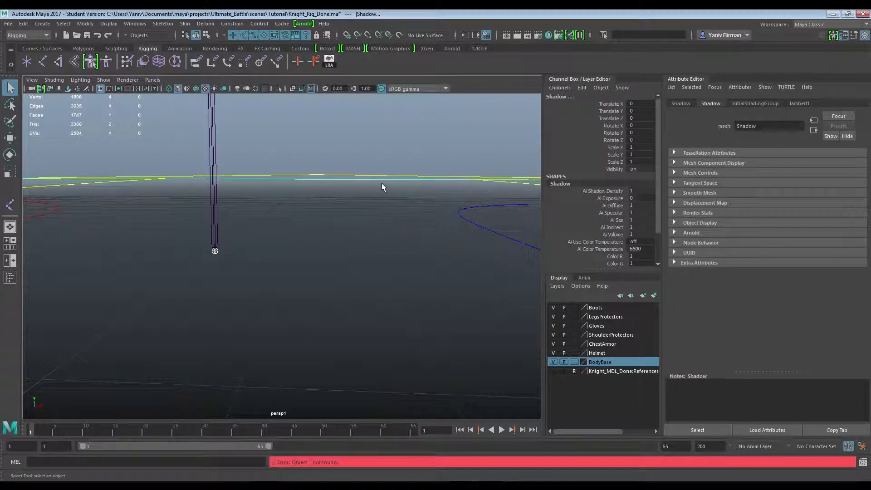
click(185, 24)
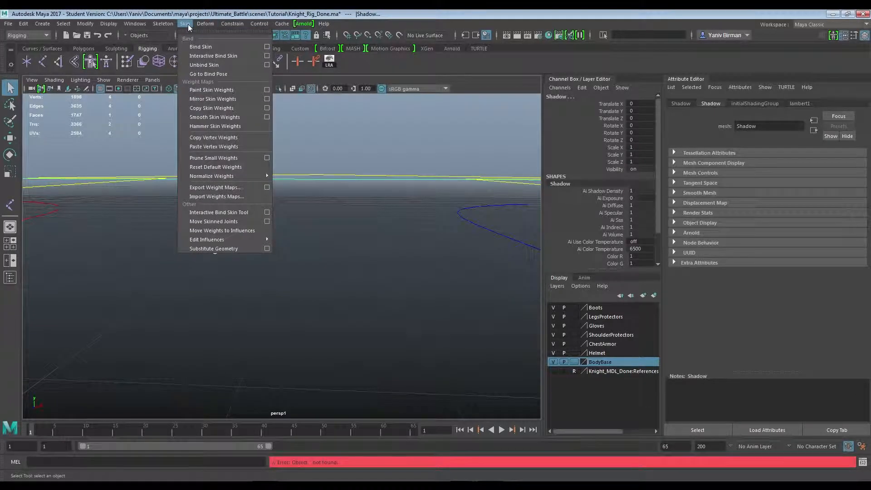
click(268, 47)
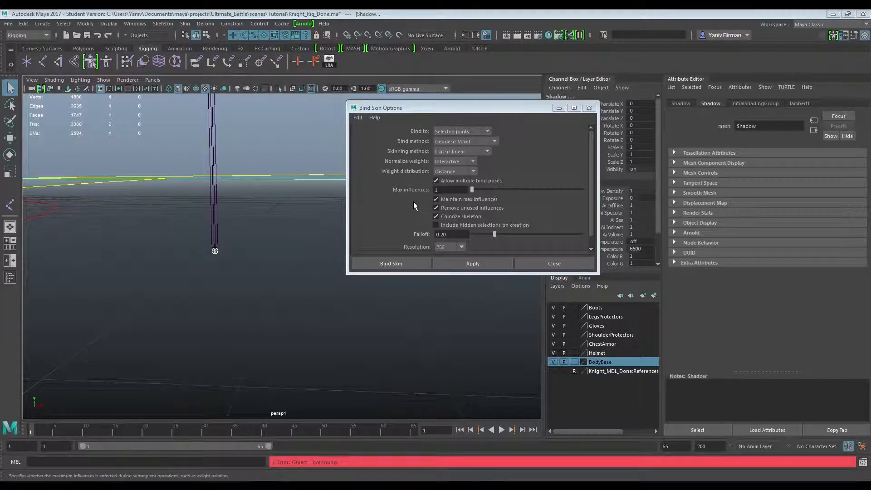
click(405, 264)
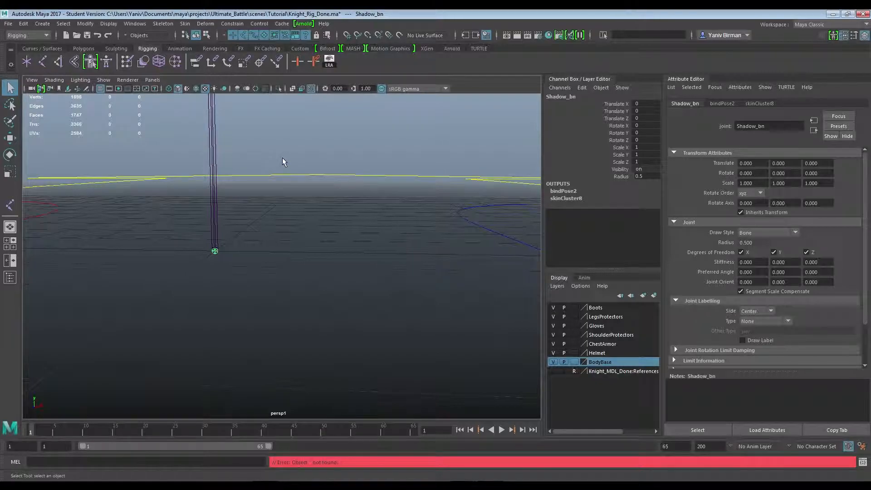
- Test the shadow binding by moving the Shadow_bn joint sideways, undo the move and set its Translate X to 0
scroll(282, 182, down, 8)
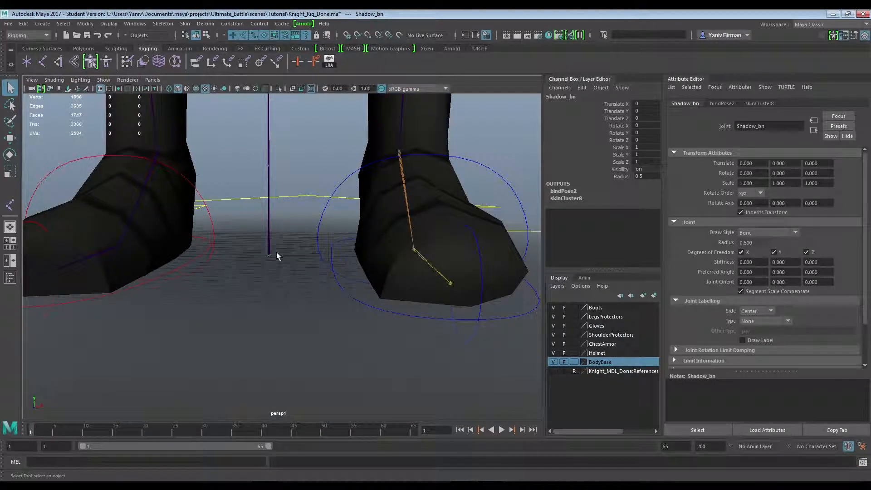
key(w)
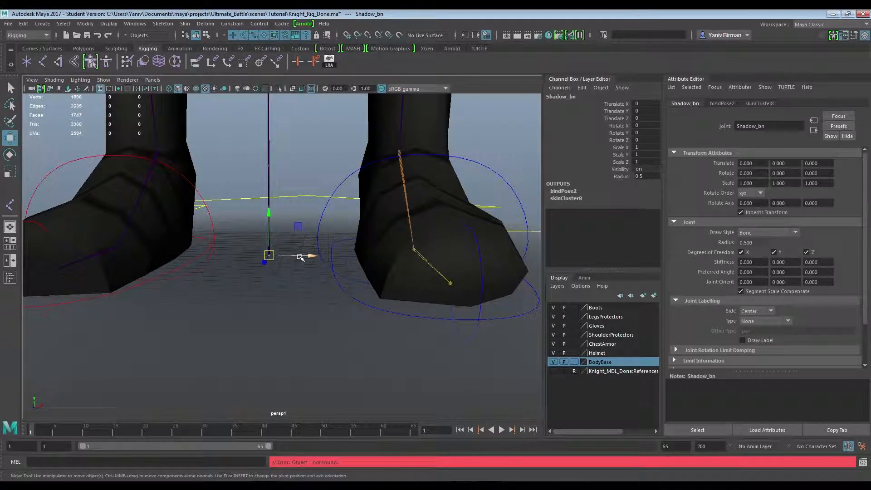
scroll(301, 258, down, 5)
drag(300, 258, 271, 270)
key(ctrl+z)
double_click(642, 103)
text(0)
key(Return)
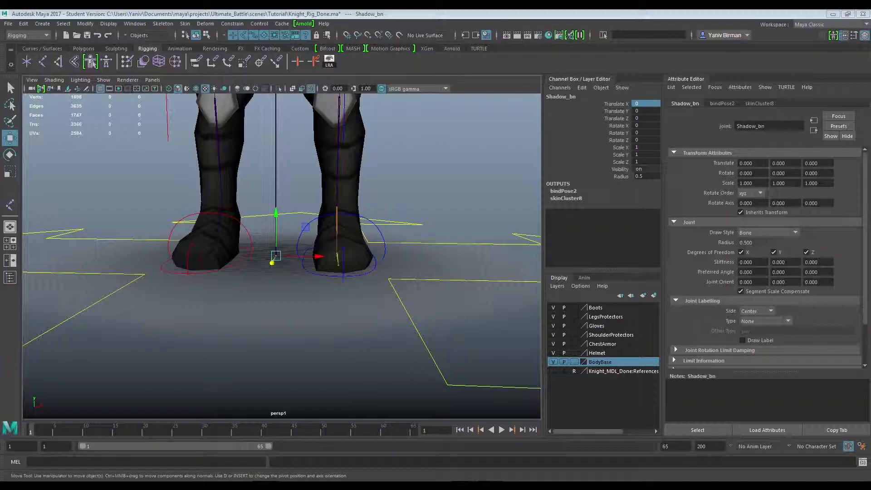
- Open the Outliner, enlarge it, and parent Shadow_bn under Root_be in the Joints group
click(83, 48)
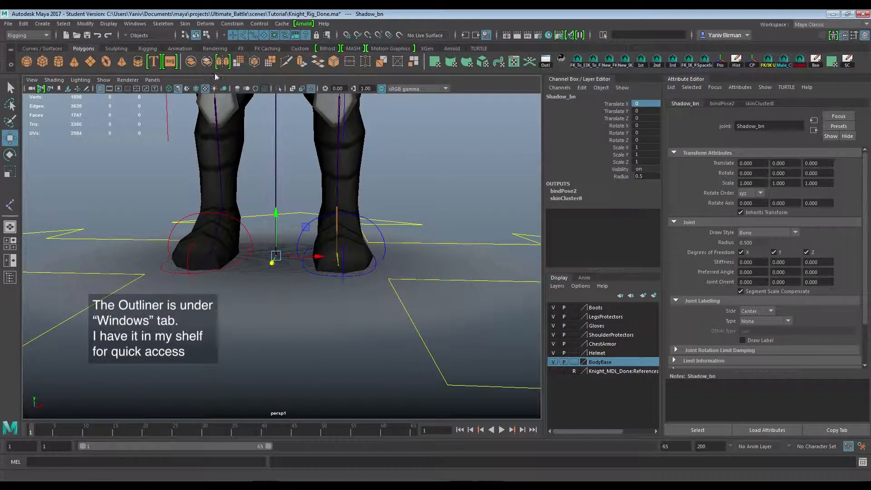
click(546, 64)
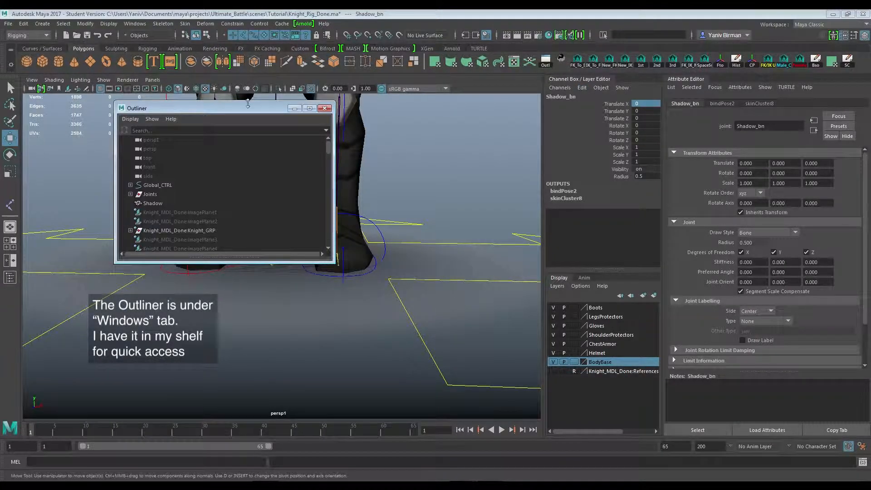
drag(244, 108, 517, 91)
drag(607, 245, 614, 345)
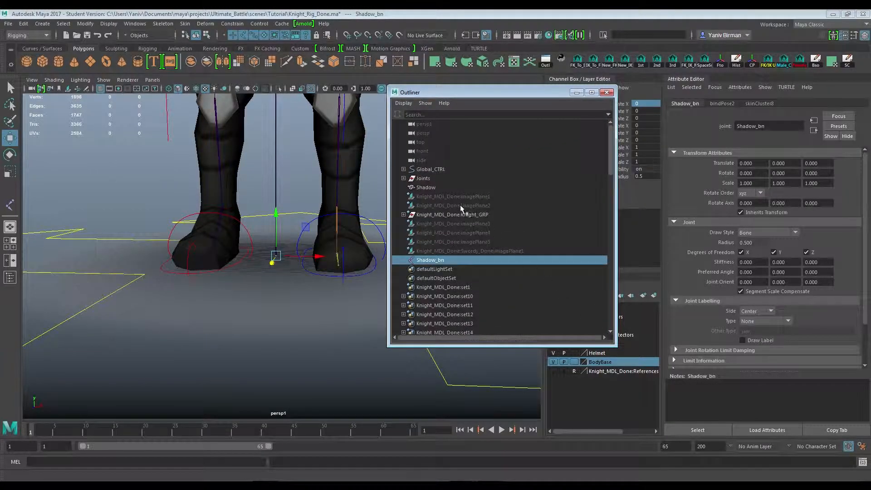
click(404, 178)
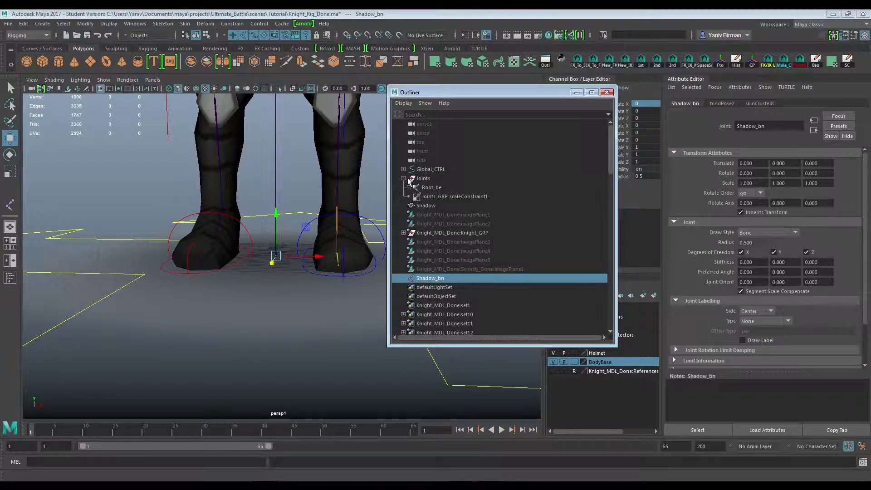
ctrl+click(431, 187)
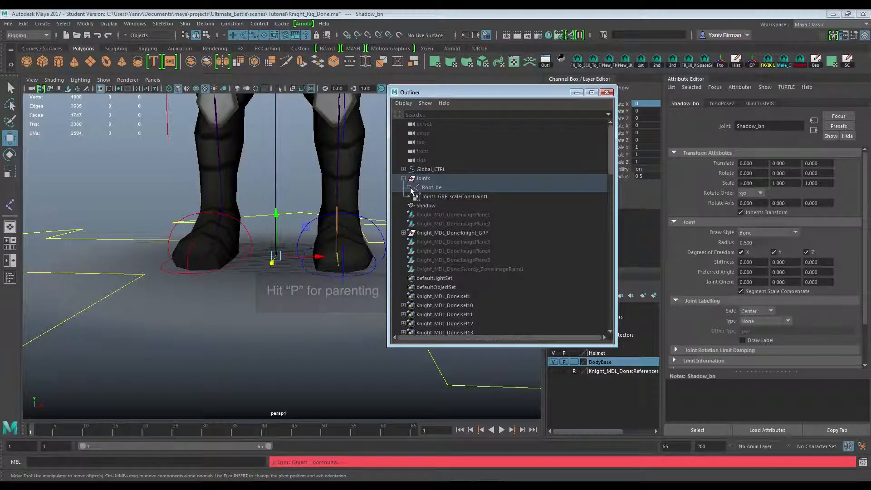
key(p)
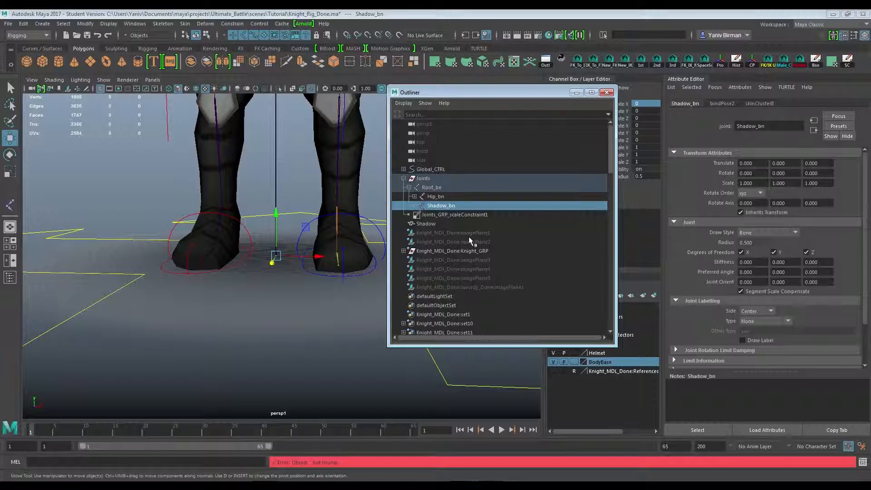
- Test the new hierarchy by moving Root_be across the ground, undo the move and clear the selection
click(424, 188)
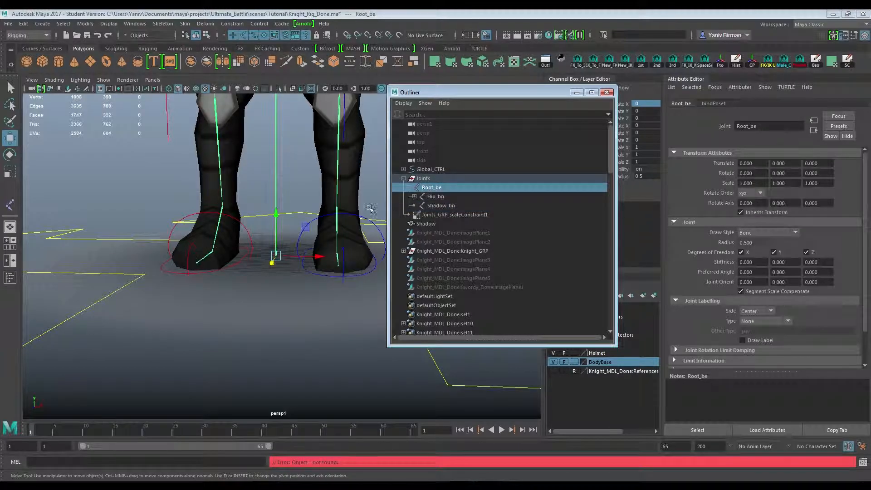
drag(319, 256, 286, 257)
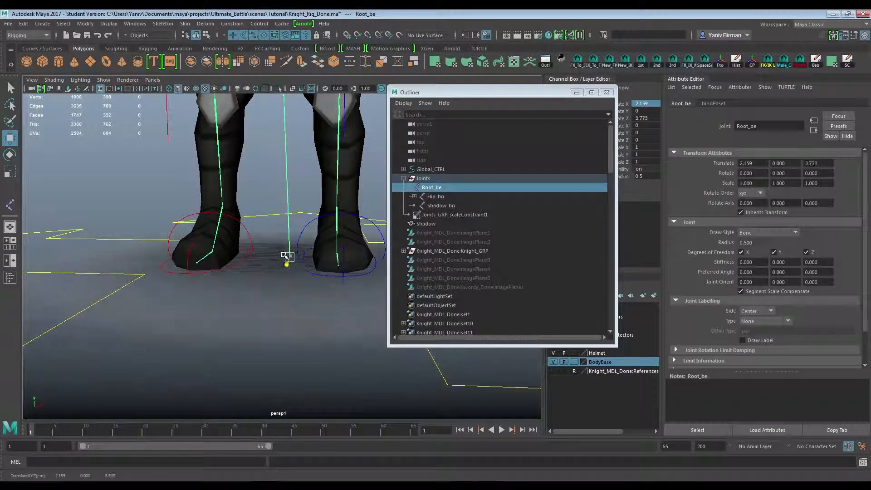
key(ctrl+z)
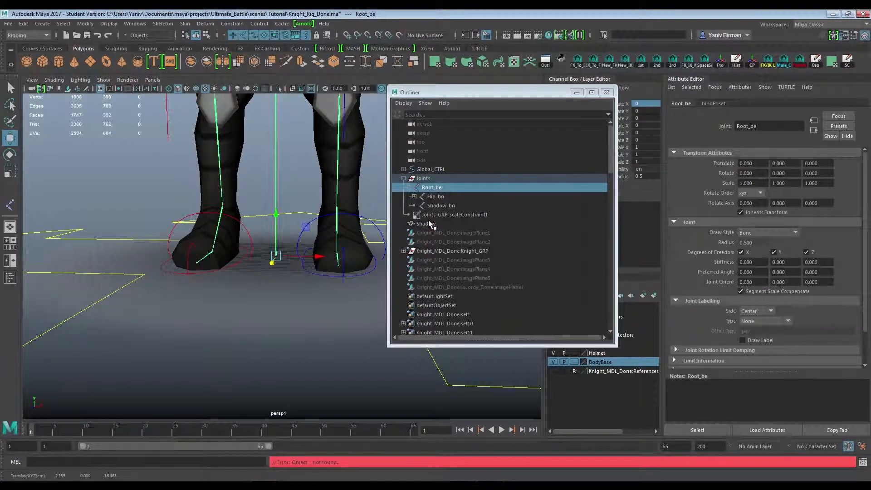
click(313, 174)
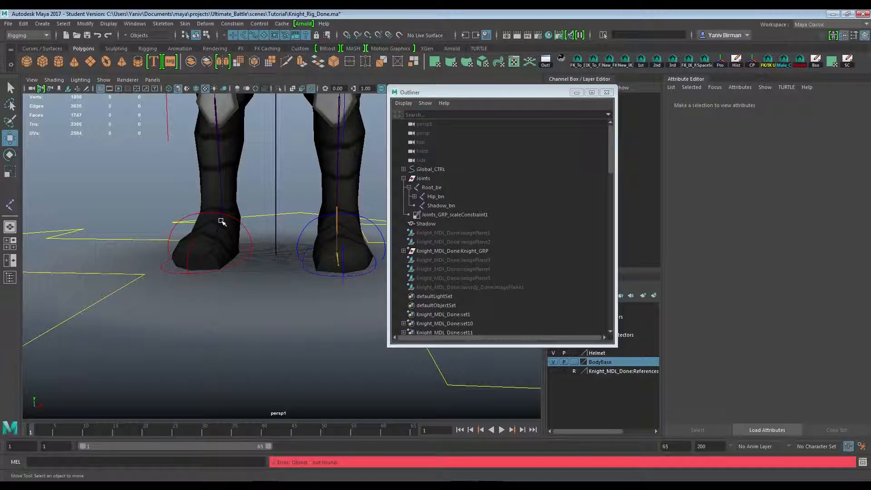
- Test whether the shadow follows the rig by moving Global_CTRL along X, undo the move and deselect it
scroll(190, 334, down, 5)
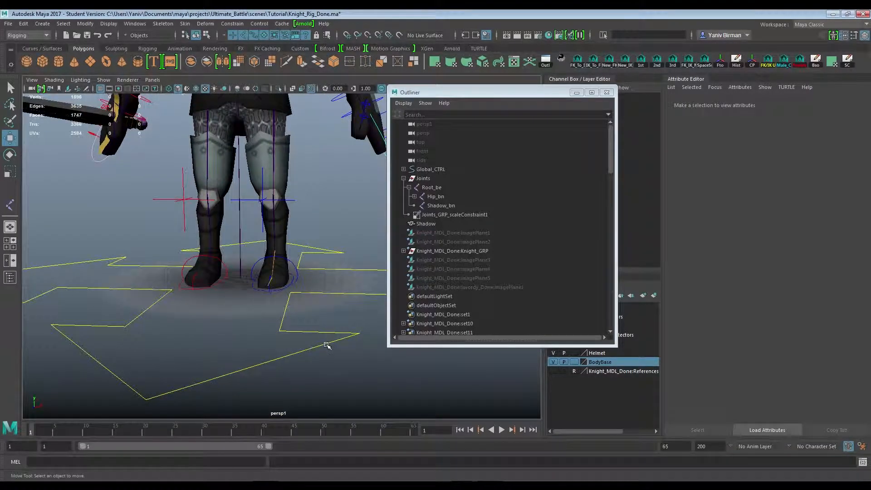
click(325, 343)
scroll(247, 284, up, 4)
drag(245, 285, 291, 284)
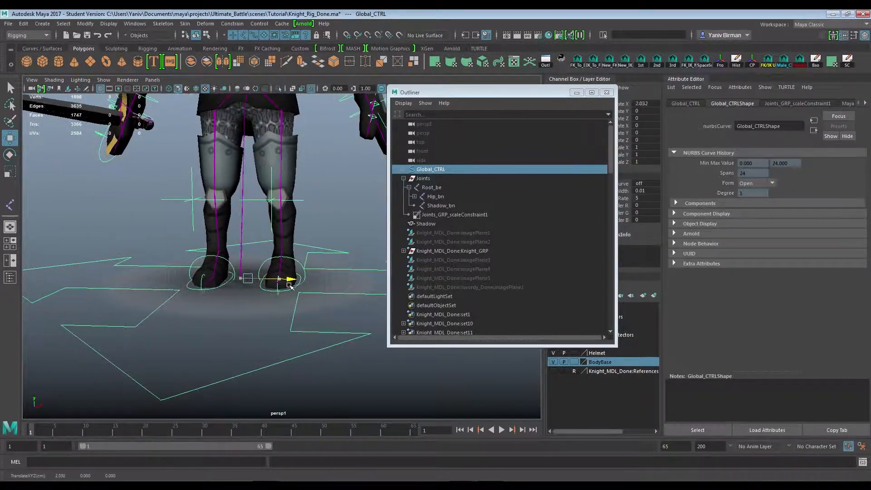
click(305, 385)
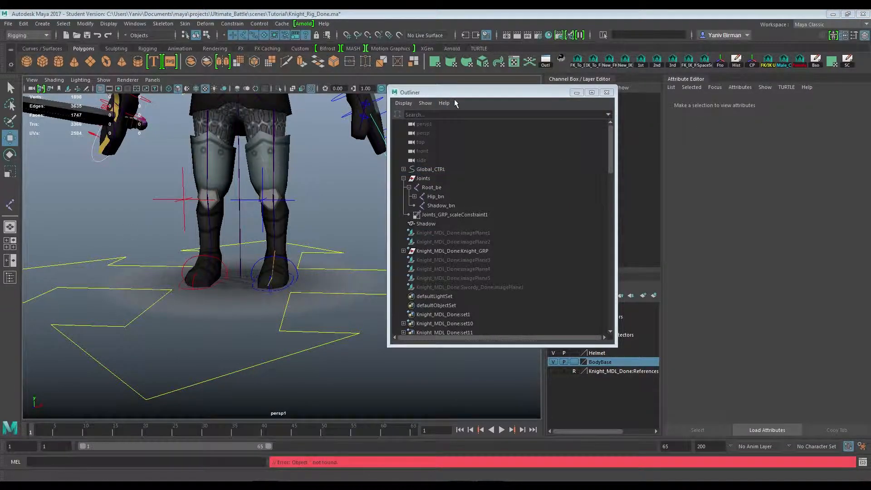
- Close the Outliner and create a NURBS circle on the grid between the knight's feet
click(608, 93)
alt+right_drag(376, 218, 325, 289)
alt+drag(326, 289, 297, 285)
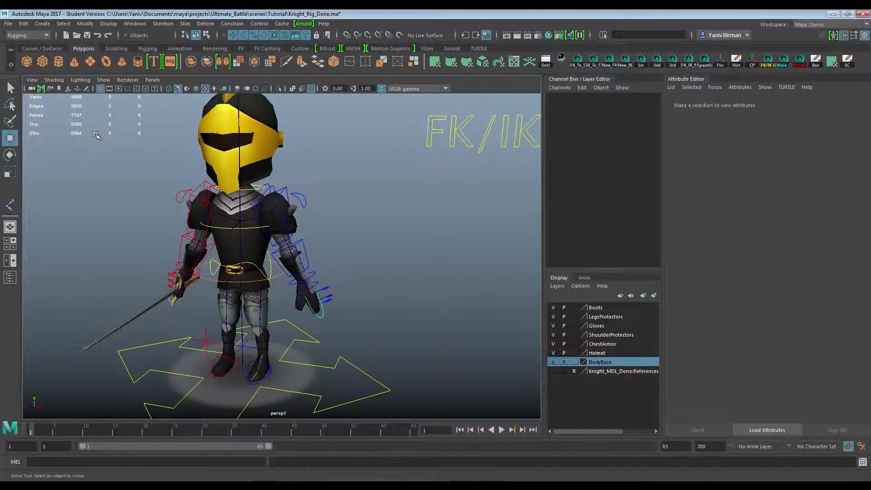
click(33, 48)
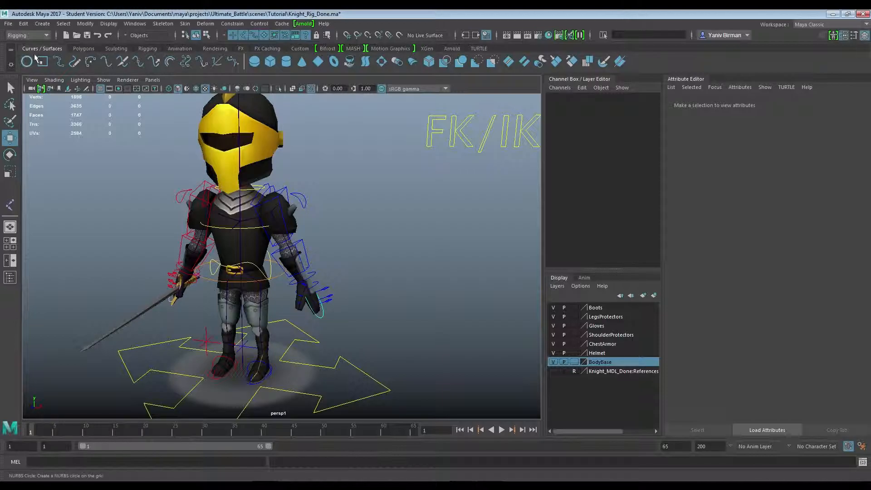
click(27, 62)
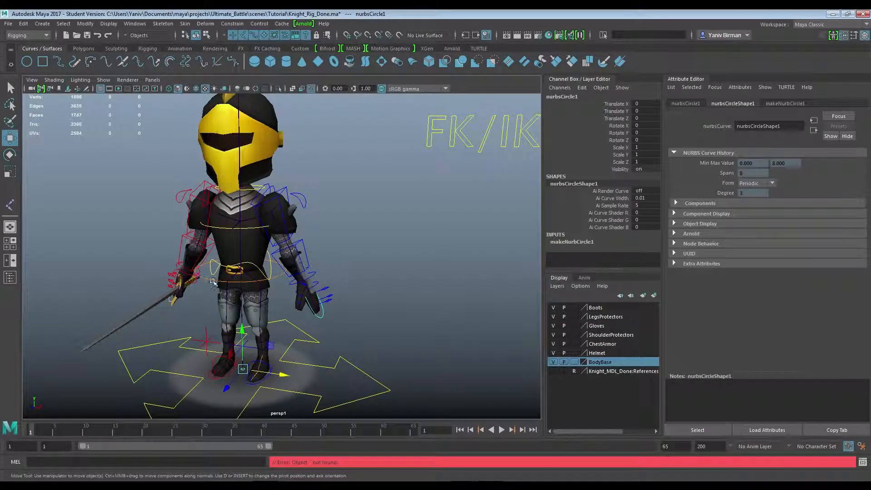
scroll(249, 327, down, 2)
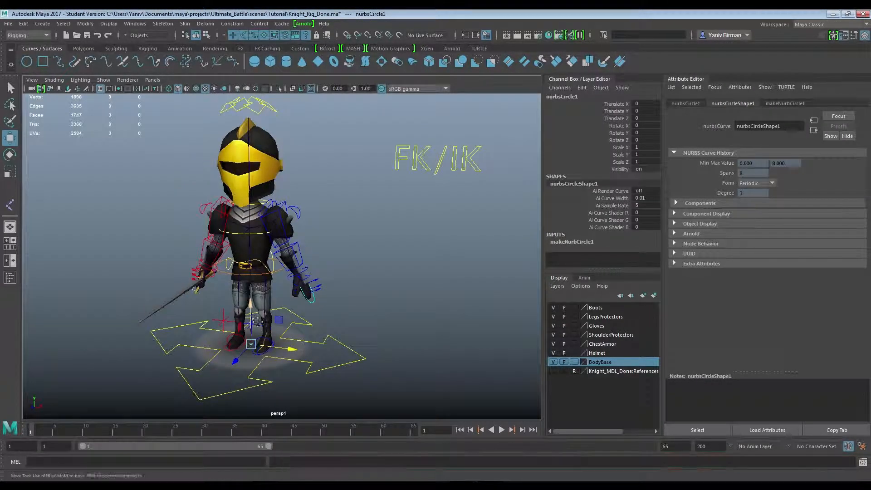
scroll(258, 323, up, 6)
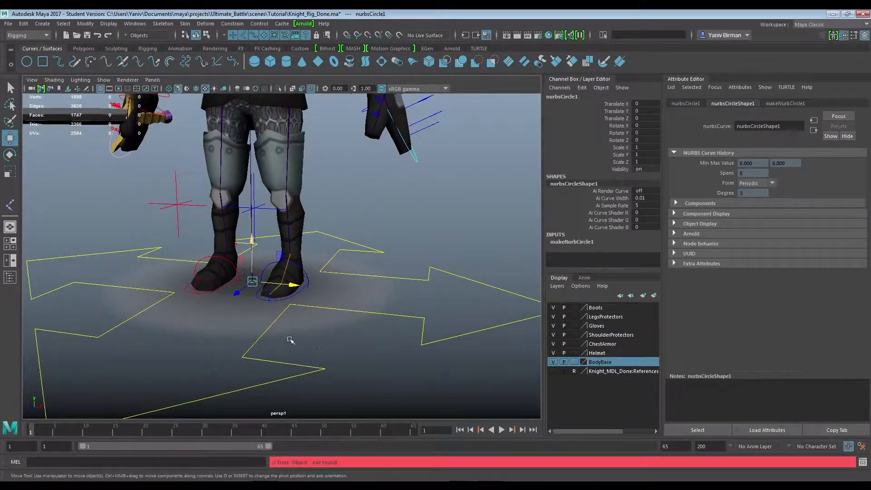
scroll(292, 339, up, 3)
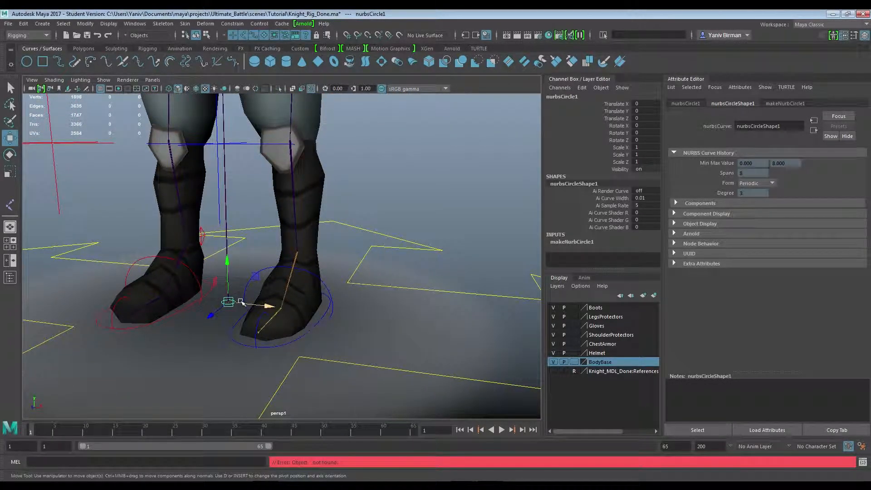
- Scale up the NURBS circle, move it behind the knight's legs above the ground and rotate it upright
key(r)
drag(228, 303, 276, 288)
key(w)
drag(211, 315, 294, 263)
alt+drag(297, 295, 206, 301)
drag(292, 283, 205, 295)
key(e)
drag(225, 249, 236, 193)
key(w)
alt+drag(195, 284, 281, 204)
click(278, 203)
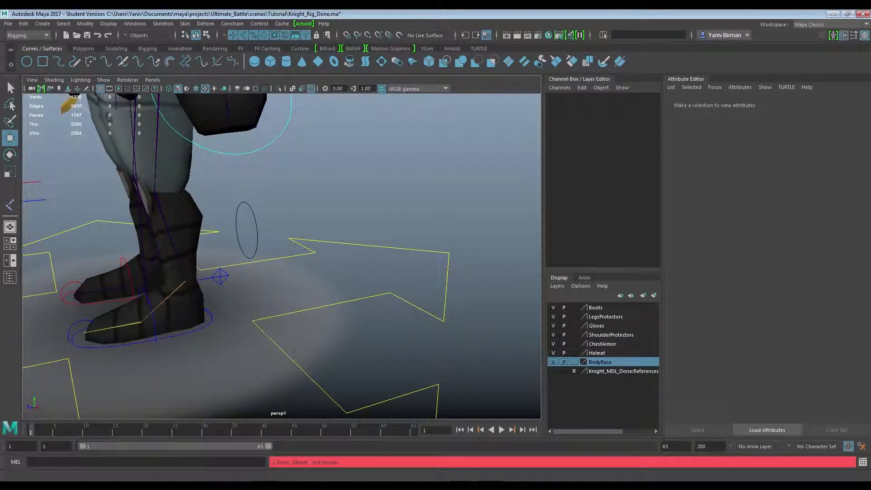
- Freeze the transformations of the circle behind the legs and delete its construction history
click(252, 213)
click(85, 24)
click(105, 64)
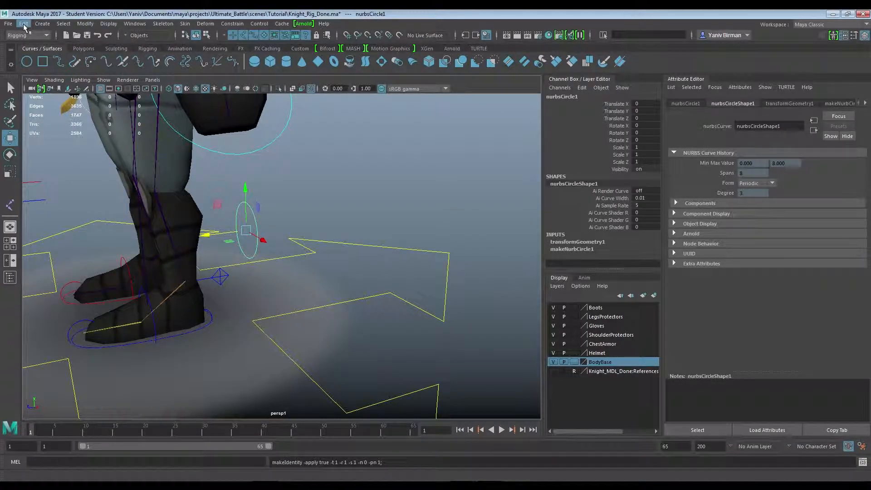
click(23, 24)
mouse_move(68, 130)
click(168, 137)
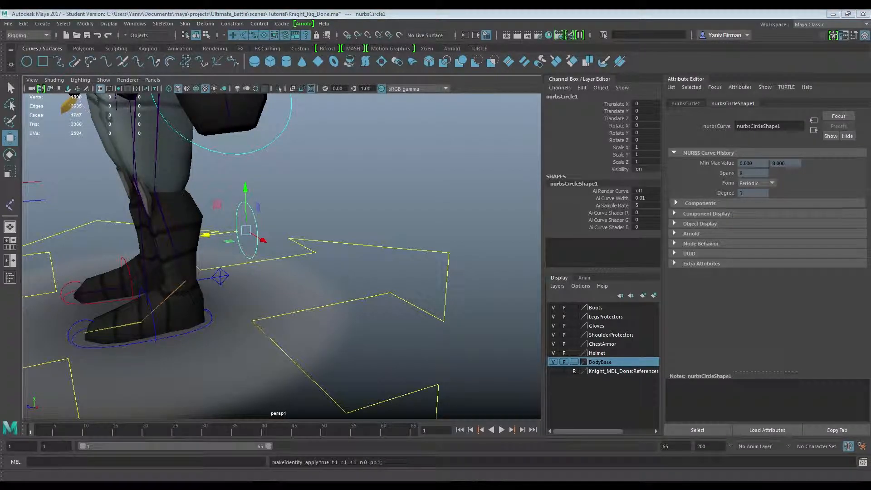
- Snap the circle's pivot to the joint on the ground between the knight's feet
alt+drag(220, 350, 277, 345)
scroll(282, 349, up, 6)
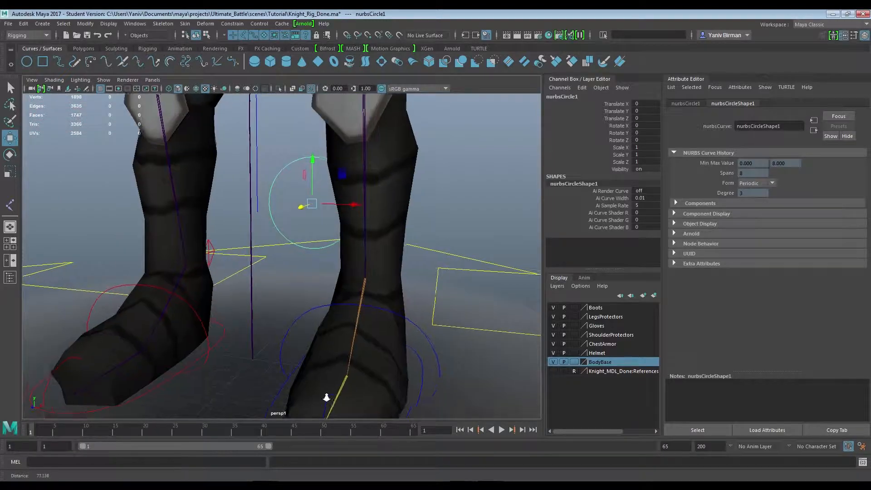
key(d)
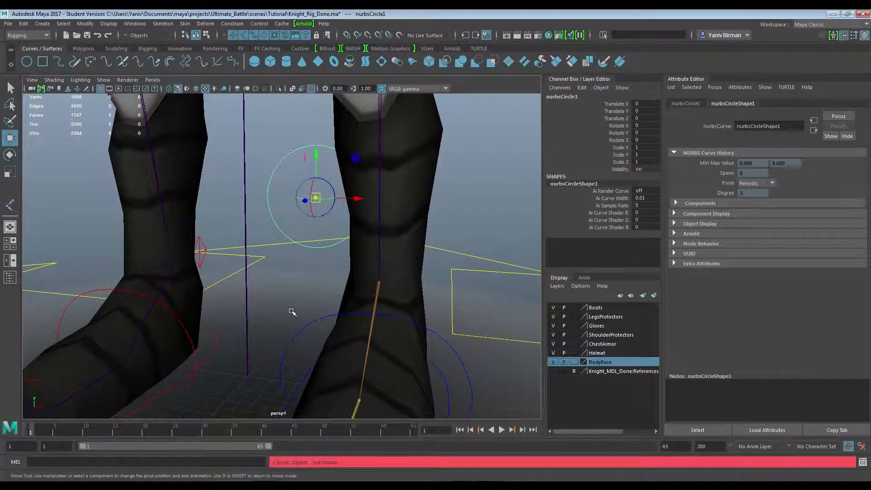
alt+drag(274, 342, 298, 305)
scroll(298, 305, up, 5)
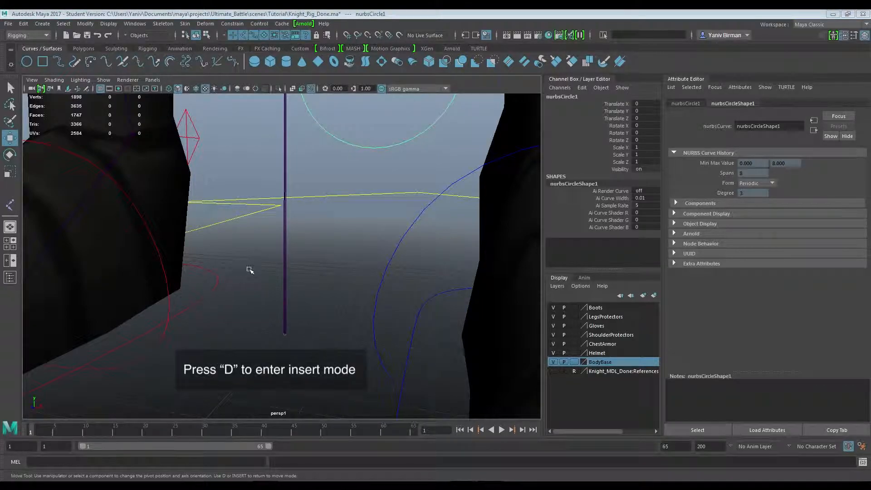
key(v)
middle_click(286, 335)
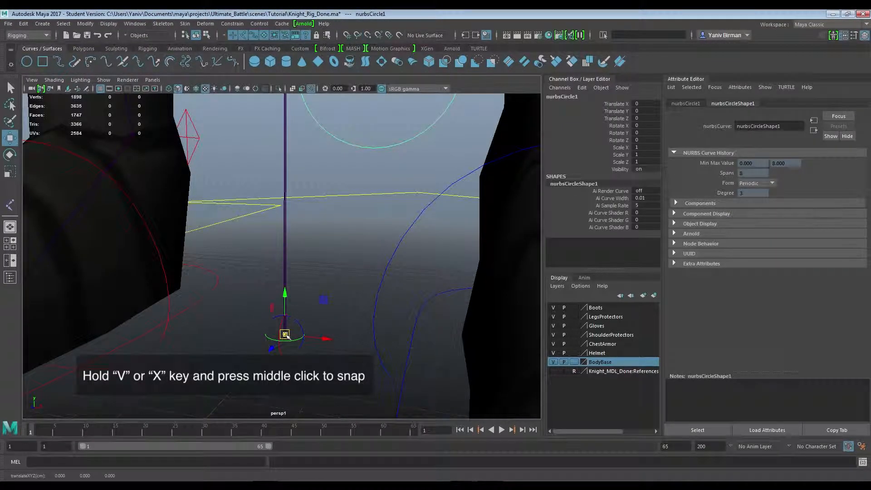
key(d)
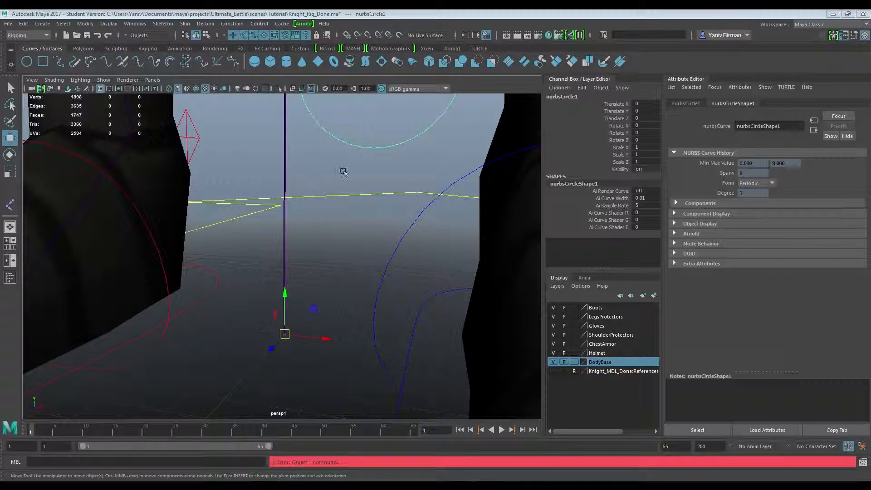
- Rename the NURBS circle as Shadow_CTRL
double_click(561, 98)
text(Shadow_CTRL)
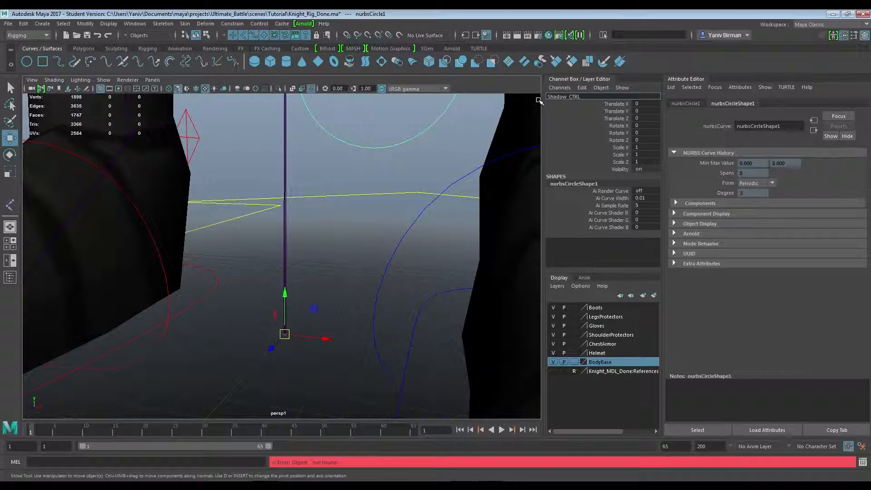
key(Return)
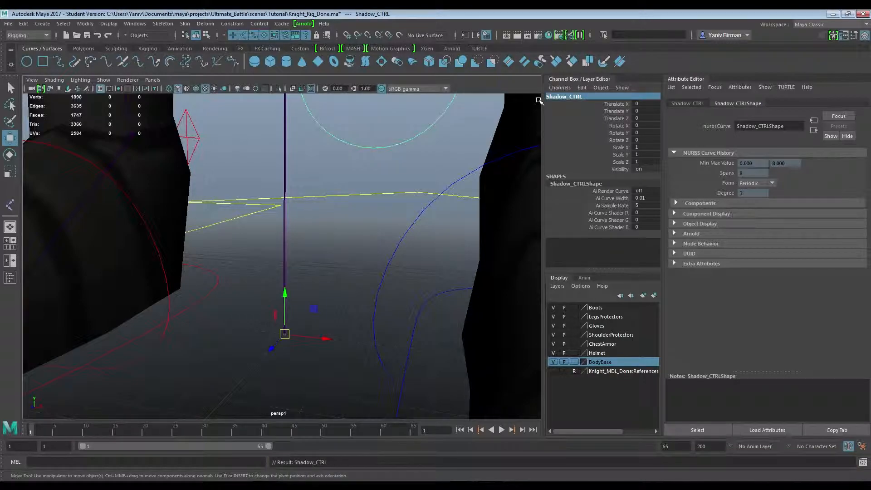
- Enable the display drawing overrides on the Shadow_CTRL transform node
click(683, 104)
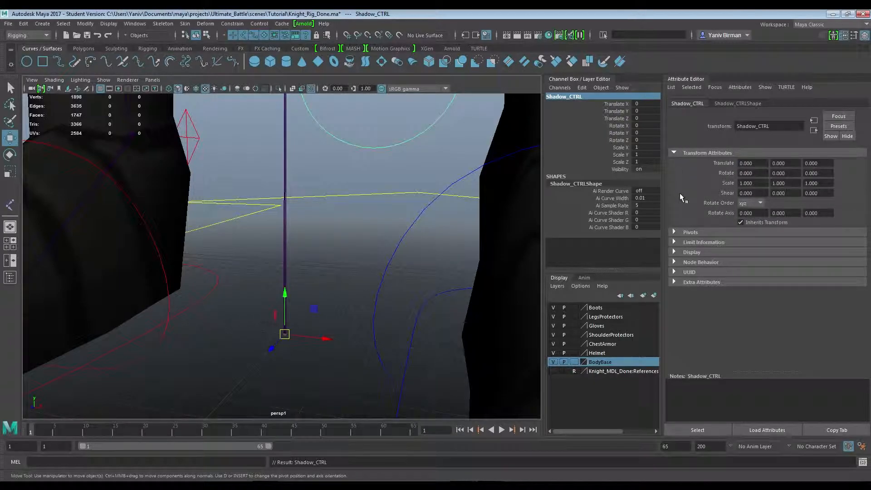
click(673, 252)
scroll(727, 282, down, 2)
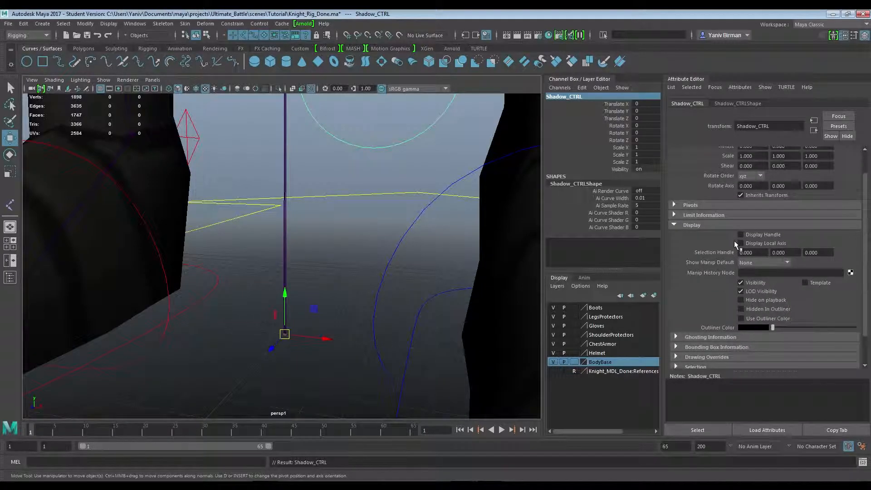
scroll(712, 249, down, 2)
click(675, 330)
scroll(693, 294, down, 5)
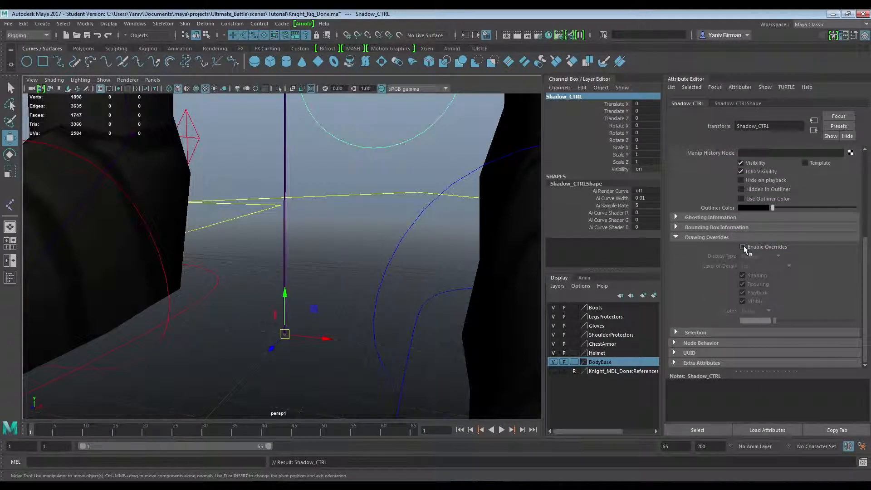
click(742, 248)
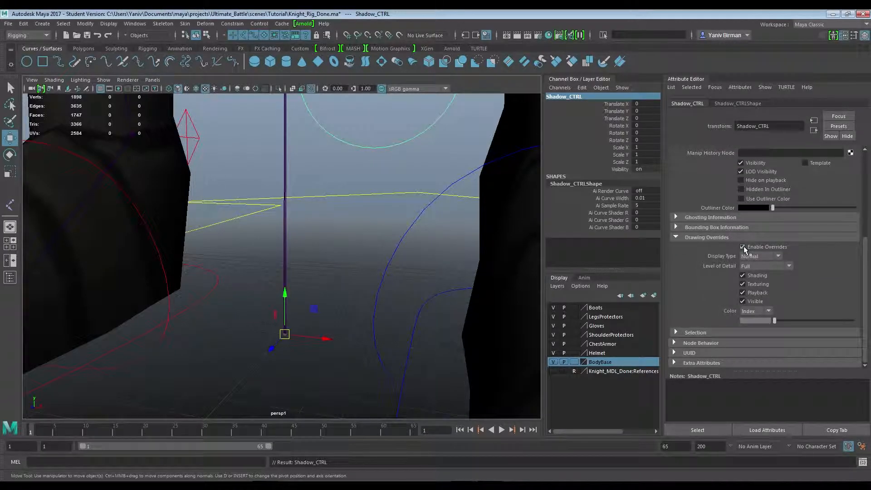
- Switch Shadow_CTRL's override color to RGB and set it to bright orange with saturation 1 and value 1
click(760, 311)
click(749, 330)
click(751, 319)
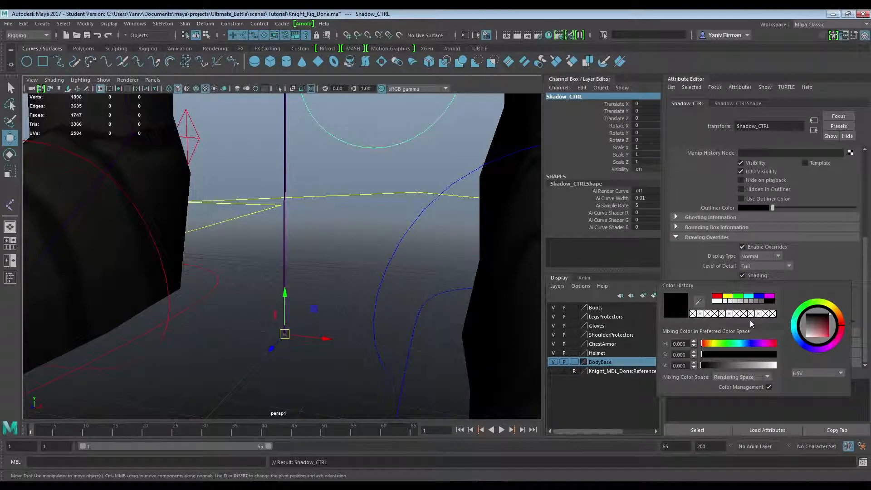
drag(822, 330, 832, 333)
click(841, 319)
drag(766, 365, 777, 365)
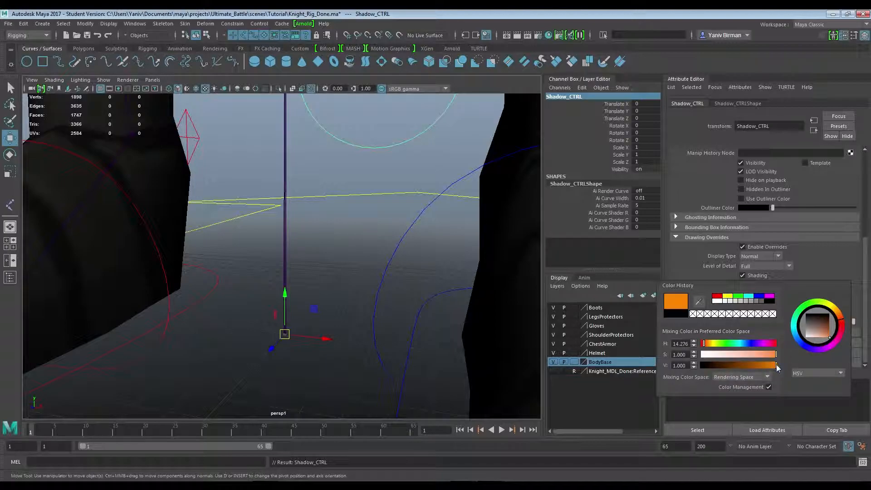
click(384, 174)
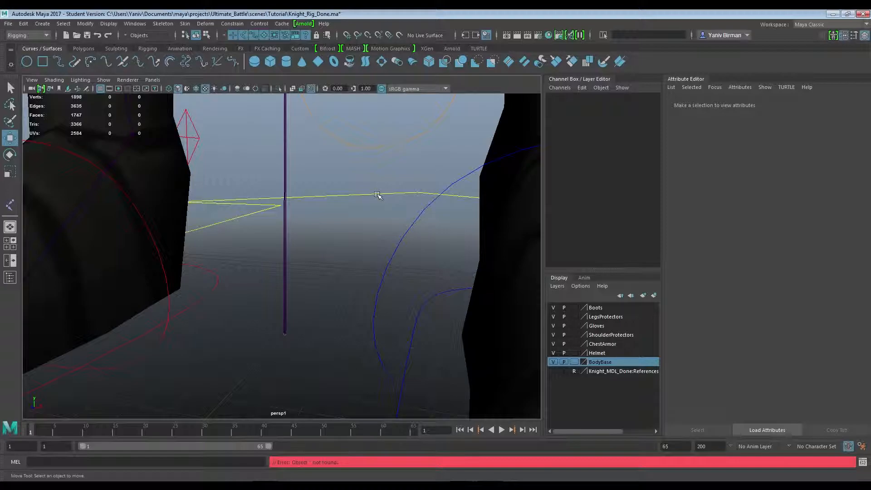
- Parent Shadow_CTRL under Global_CTRL and check its place in the Global_CTRL hierarchy in the Outliner
scroll(377, 195, down, 10)
alt+drag(363, 220, 328, 259)
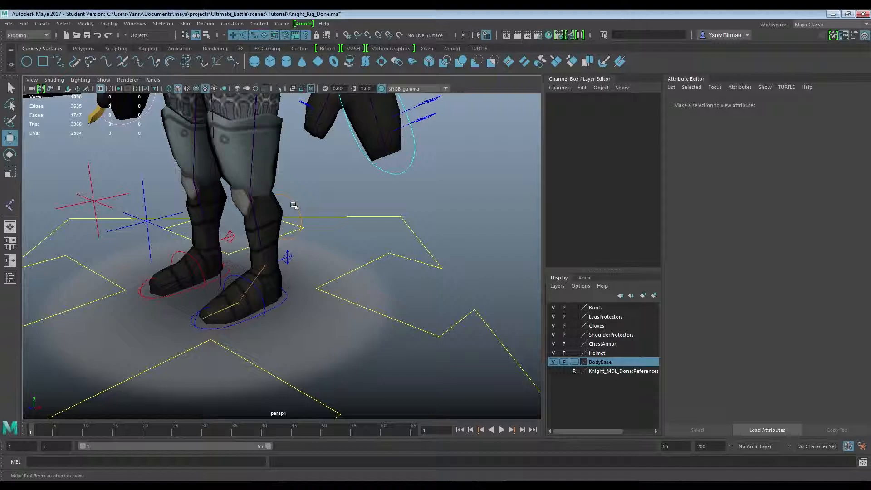
click(297, 205)
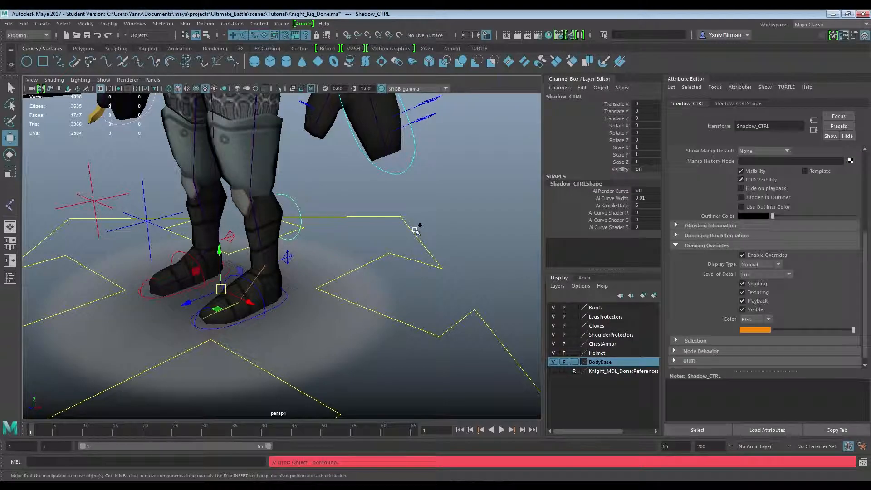
click(413, 230)
click(84, 49)
click(546, 61)
drag(242, 112, 571, 116)
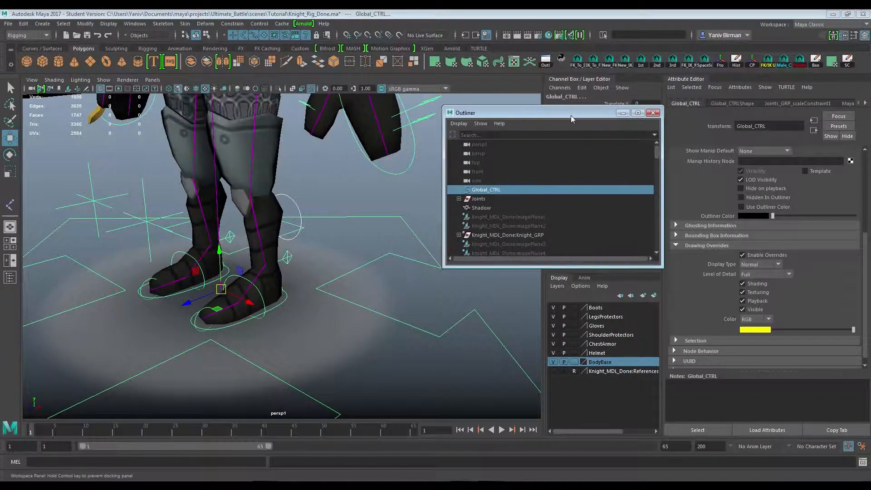
drag(662, 267, 679, 357)
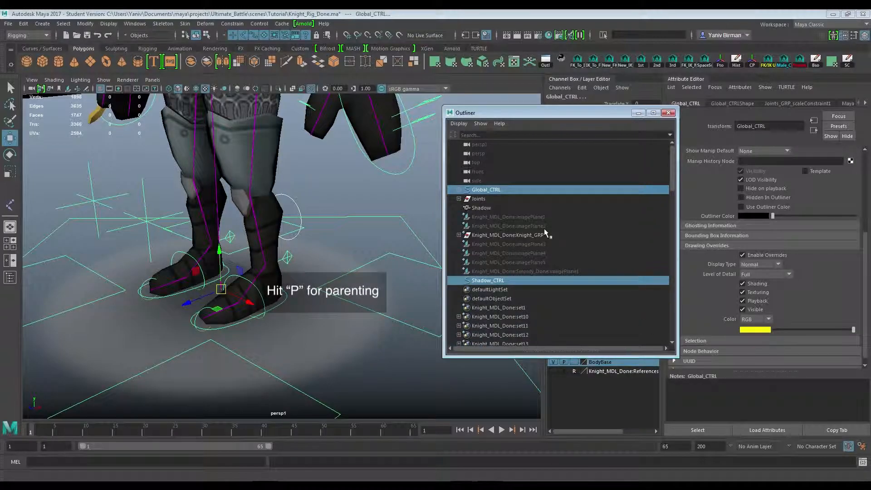
key(p)
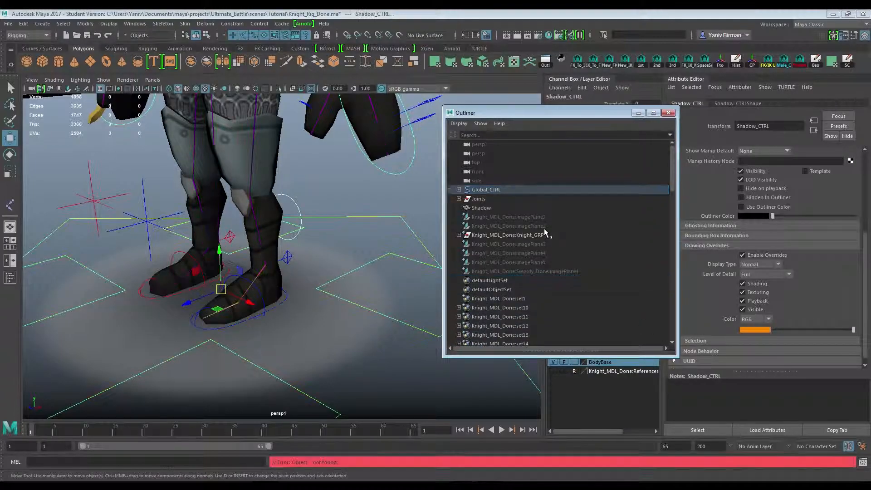
click(459, 190)
scroll(481, 241, down, 5)
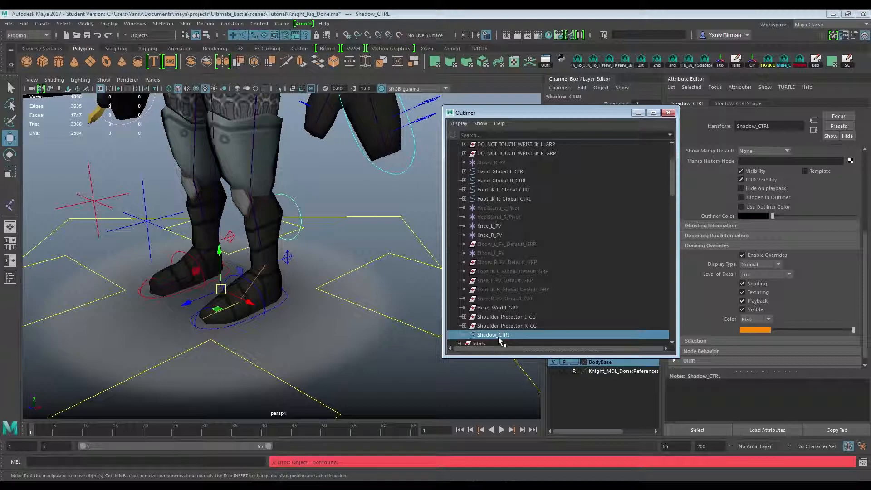
- Move Global_CTRL to test that Shadow_CTRL follows, undo the move and close the Outliner
click(401, 256)
drag(254, 304, 253, 277)
key(ctrl+z)
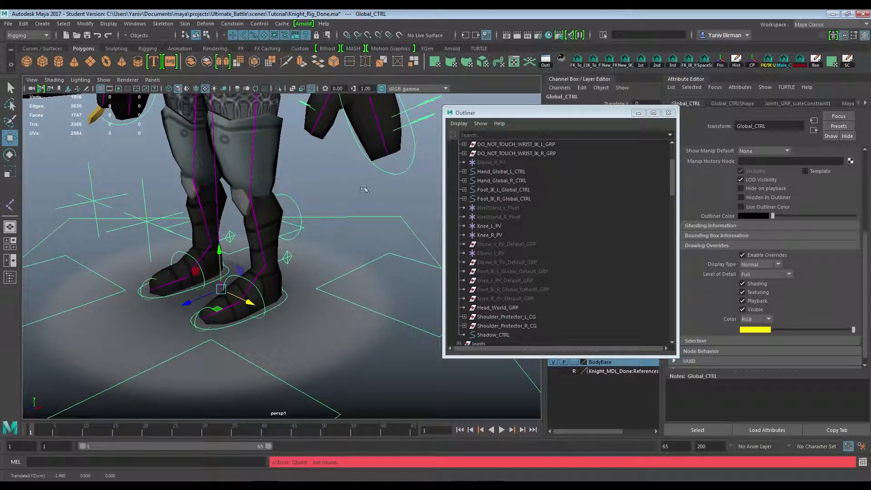
click(668, 113)
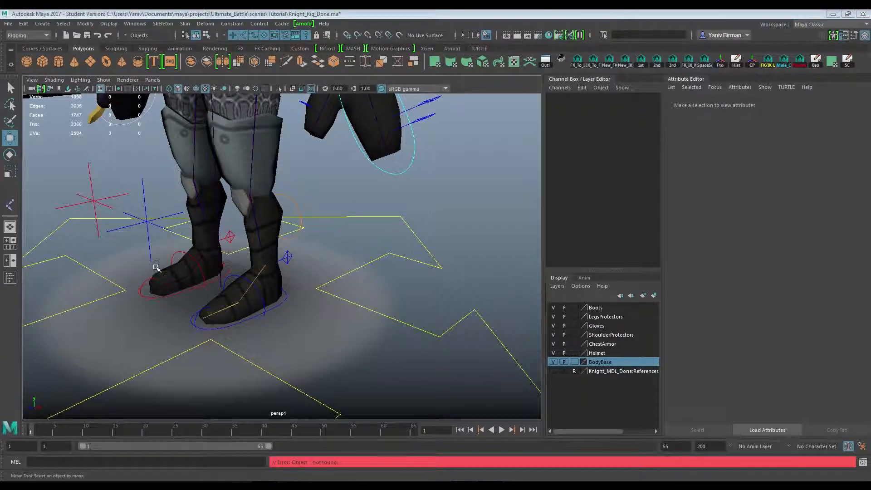
- Reopen the Outliner and expand Joints and Root_be to reveal the Shadow_bn joint
scroll(220, 237, down, 4)
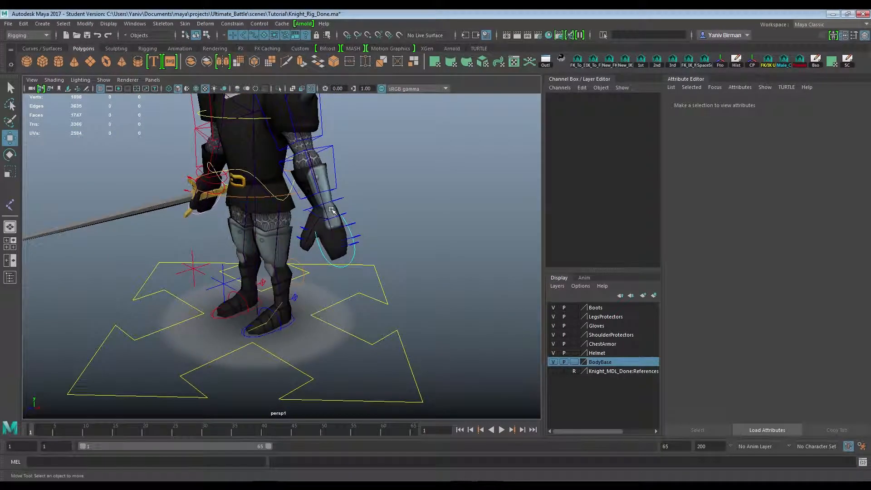
click(303, 283)
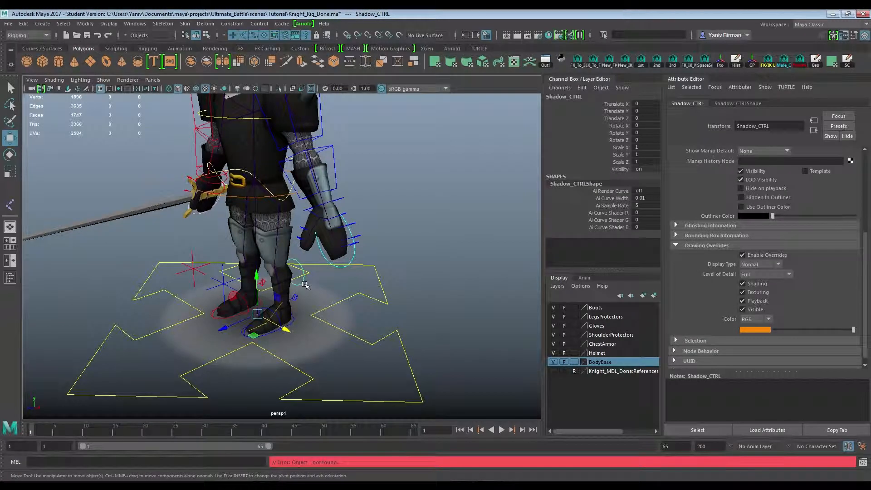
click(545, 60)
click(429, 202)
click(434, 211)
click(436, 194)
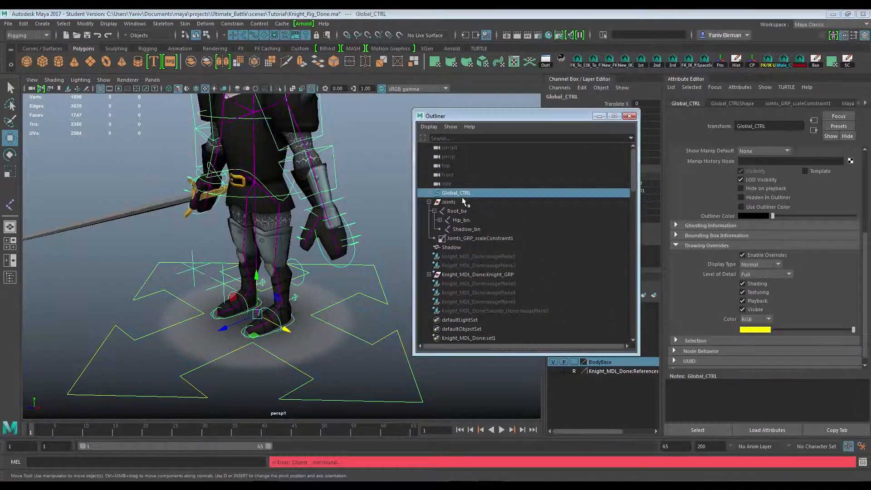
click(429, 193)
click(430, 192)
- Point-constrain Shadow_bn to Shadow_CTRL with Maintain offset on, on the X and Z axes only
click(301, 276)
click(461, 229)
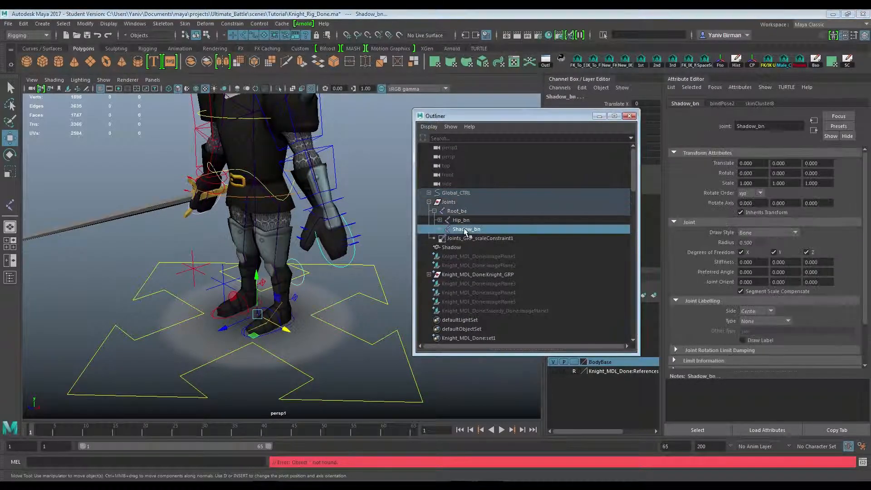
click(233, 24)
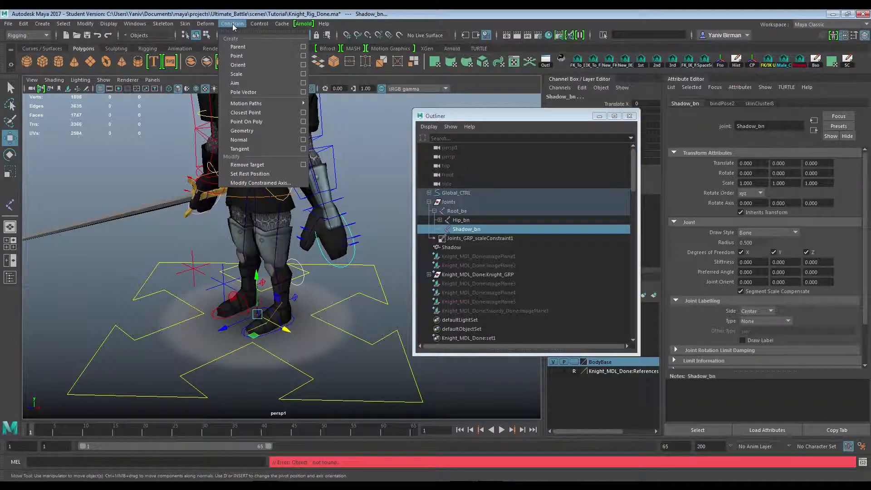
click(302, 57)
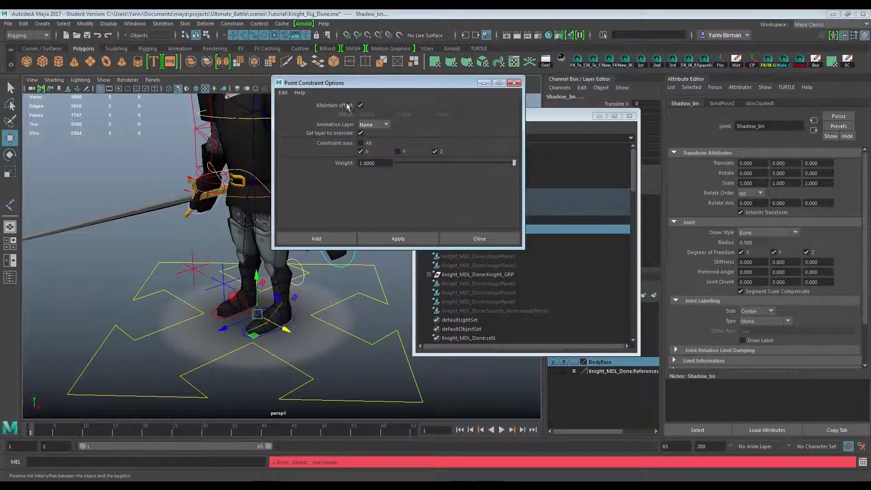
click(332, 239)
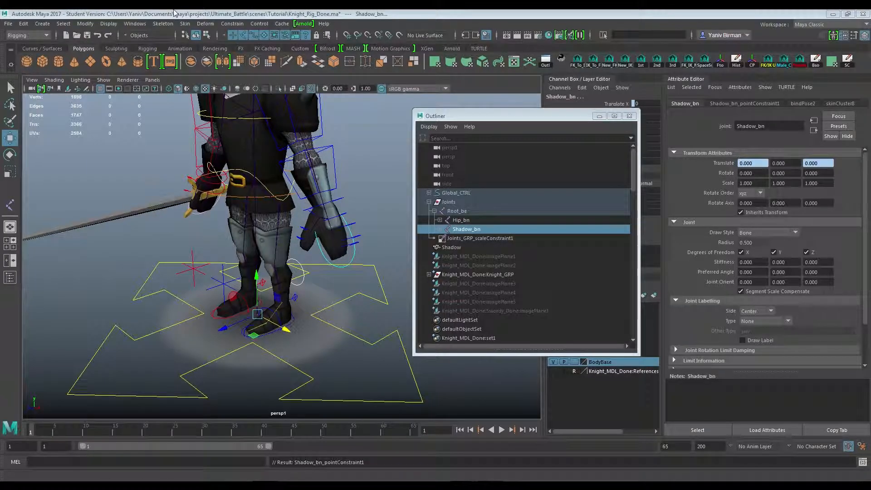
- Scale-constrain Shadow_bn to Shadow_CTRL with Maintain offset on, on all axes
click(236, 24)
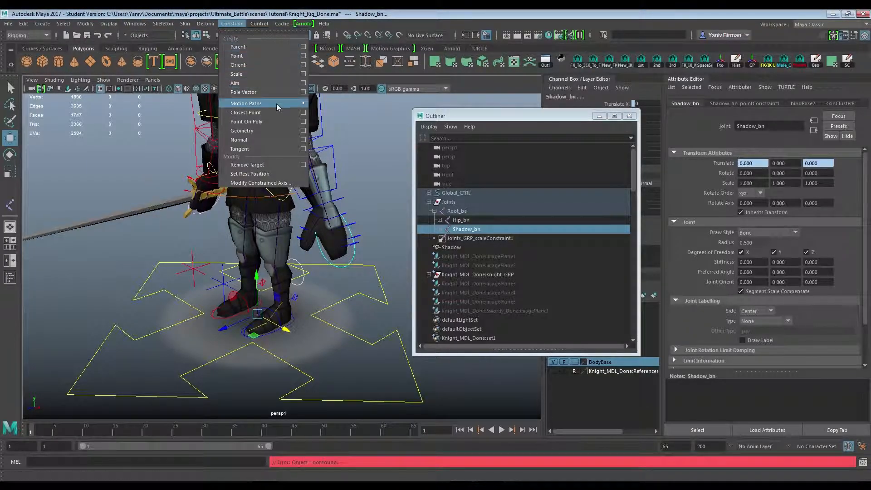
click(300, 76)
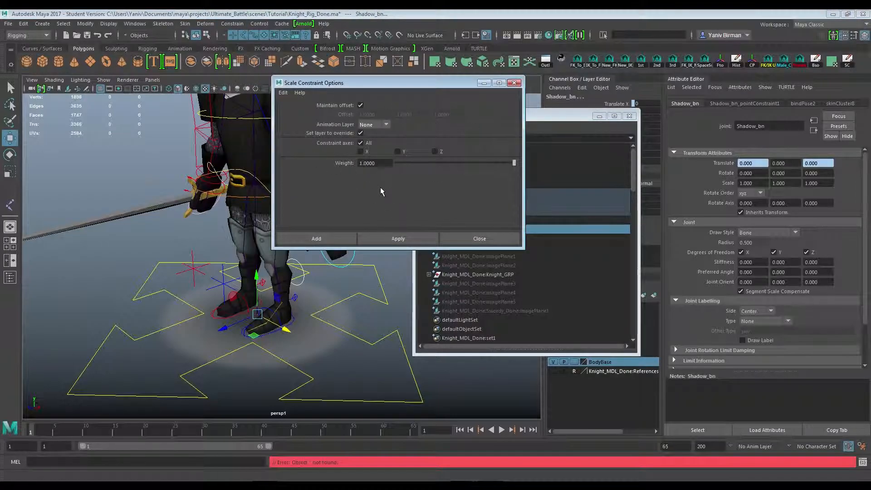
click(332, 238)
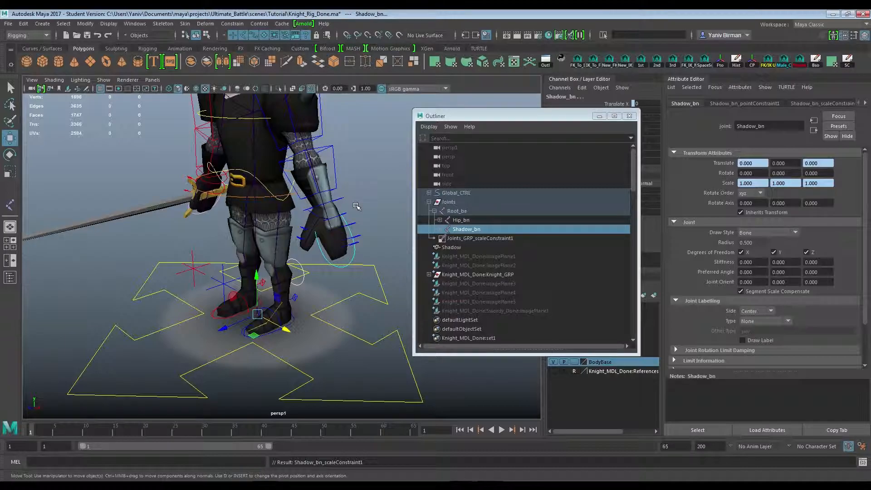
- Move and scale Shadow_CTRL to test that the shadow plane follows, and undo both changes
click(293, 261)
drag(279, 331, 287, 312)
key(r)
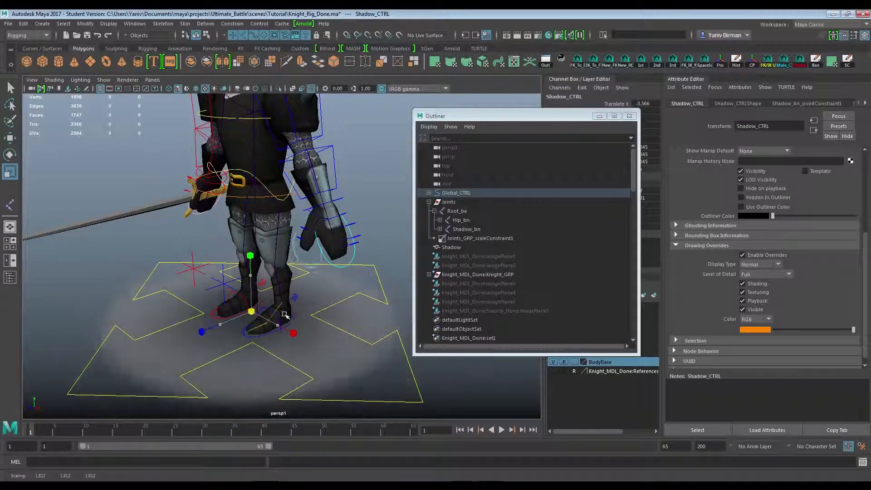
key(ctrl+z)
key(ctrl+z)
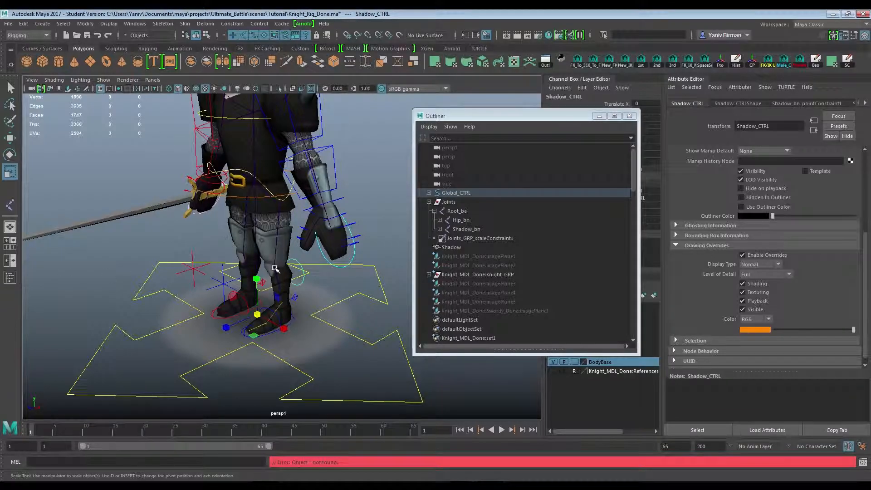
- Scale Shadow_CTRL up uniformly to about 1.318 and scale Global_CTRL to test how the shadow behaves
drag(257, 314, 281, 303)
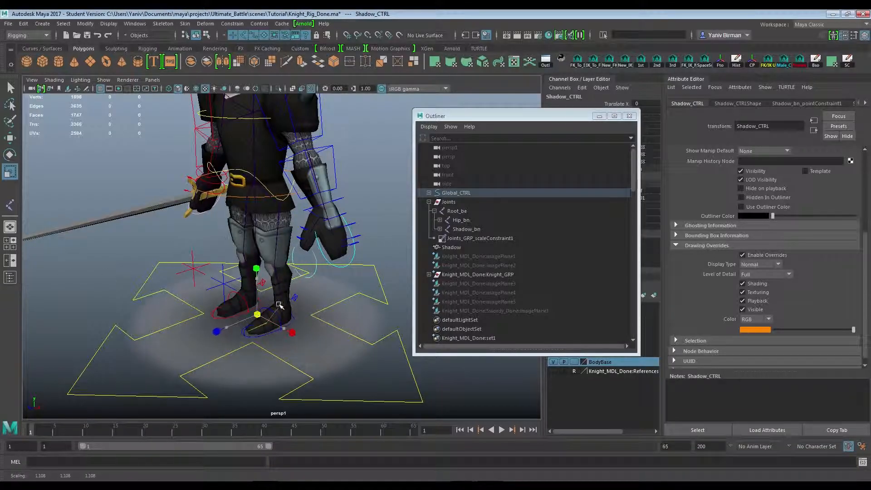
click(414, 382)
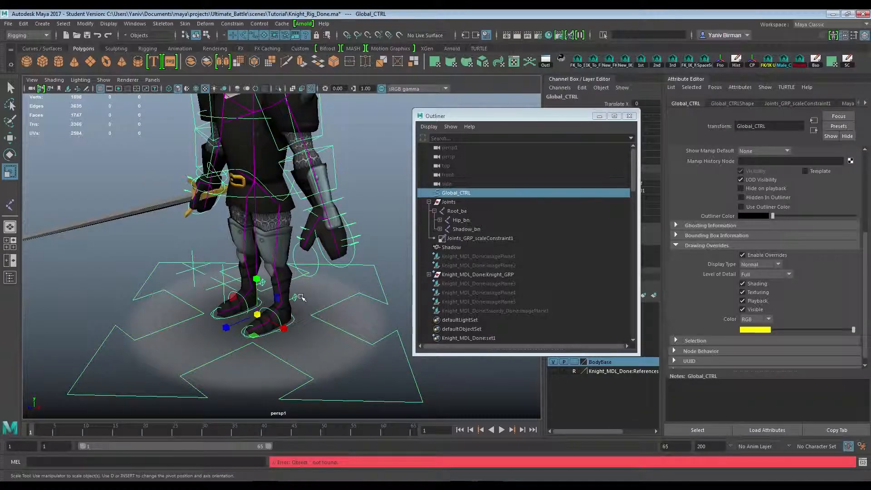
drag(258, 314, 371, 245)
click(370, 245)
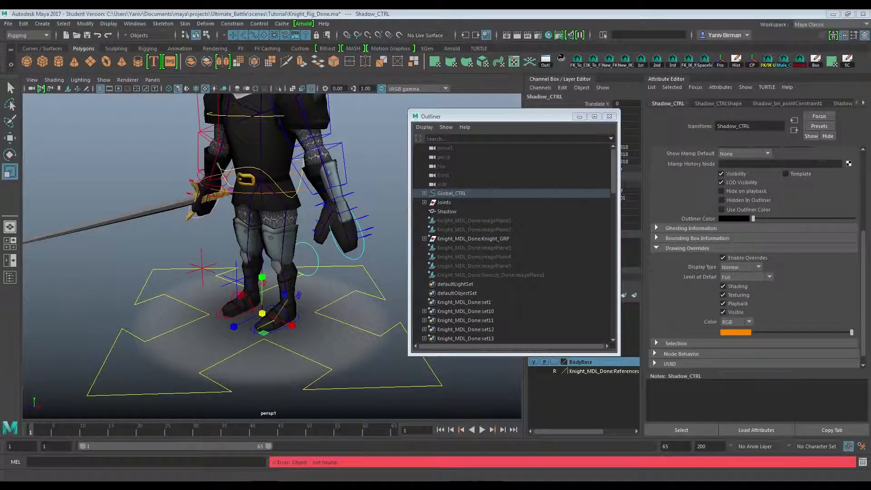
- Move the Shadow_bn joint out of Root_be and place it directly under the Joints group
click(425, 202)
click(461, 230)
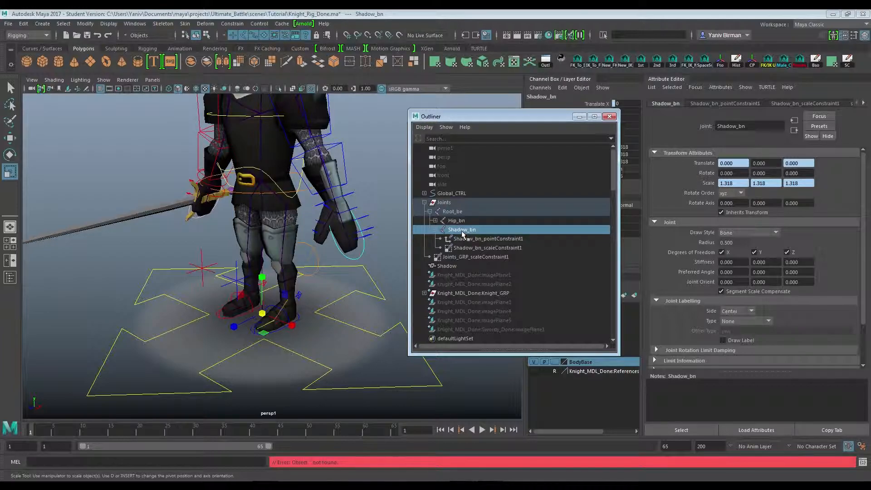
middle_drag(461, 232, 444, 203)
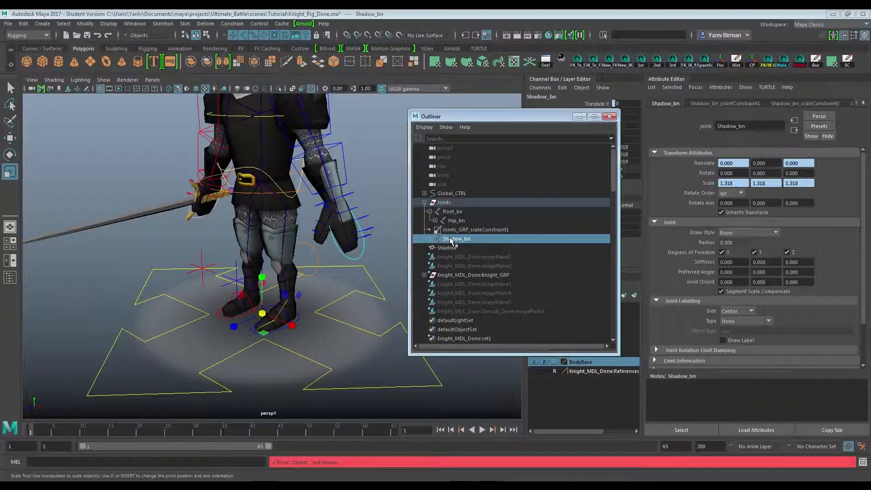
- Delete the scale constraint under the Shadow_bn joint
click(429, 238)
click(472, 257)
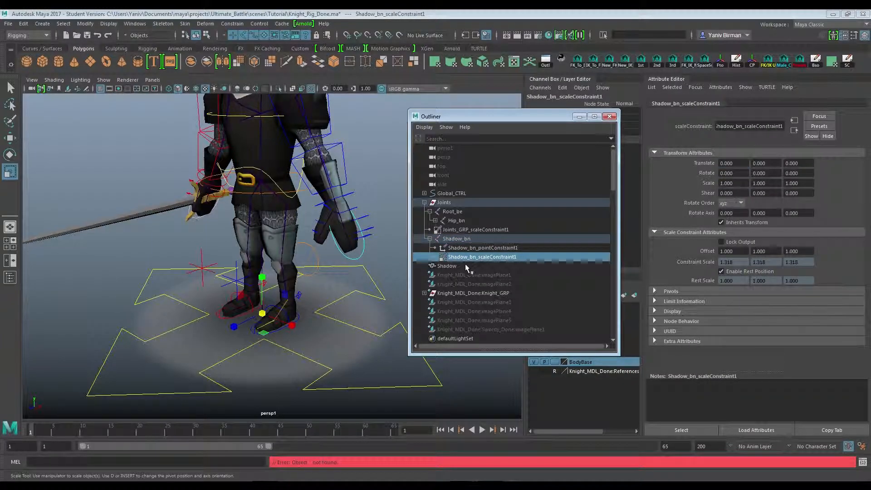
key(Delete)
- Scale-constrain the Shadow_bn joint to Shadow_CTRL
click(318, 254)
click(458, 240)
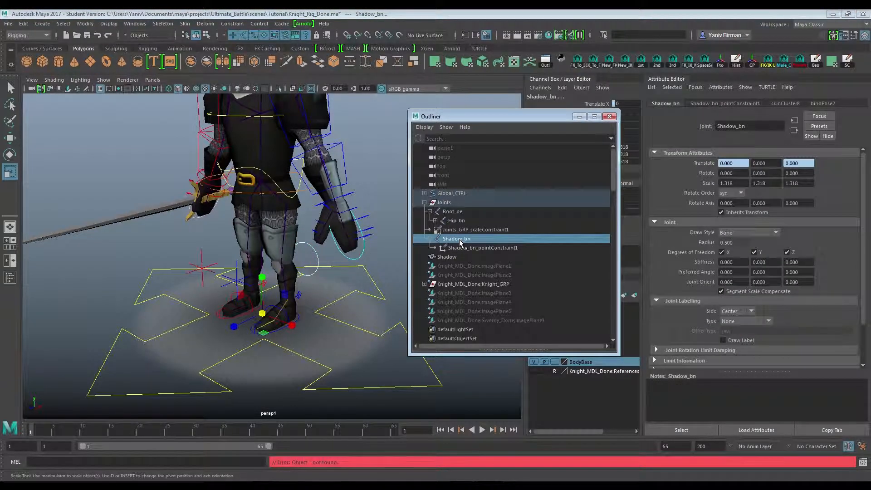
click(227, 24)
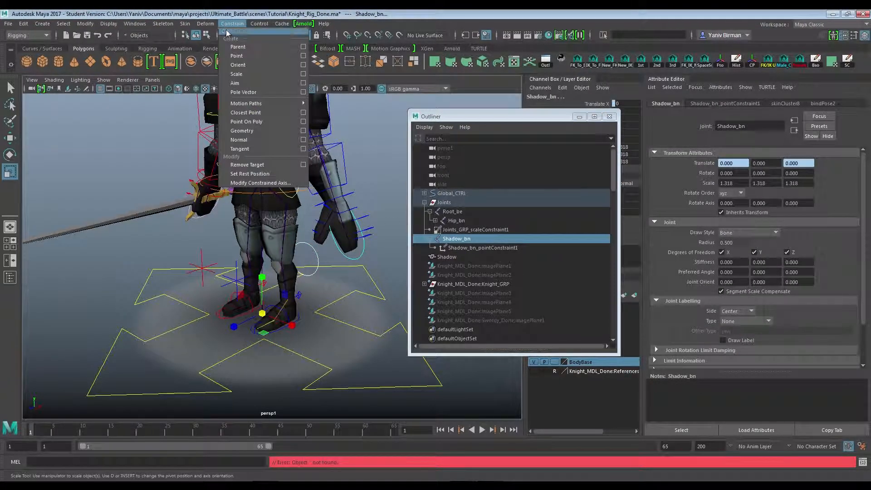
click(236, 74)
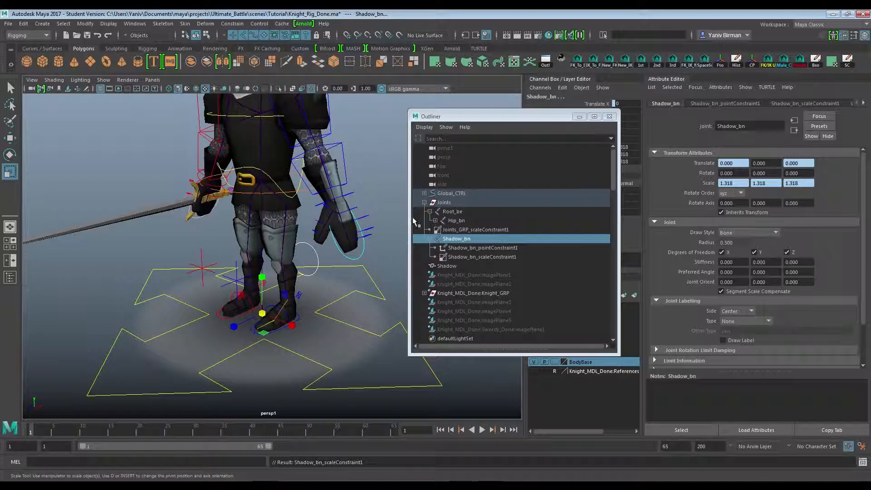
- Parent the Shadow_bn joint back under Root_be in the Joints hierarchy
click(430, 239)
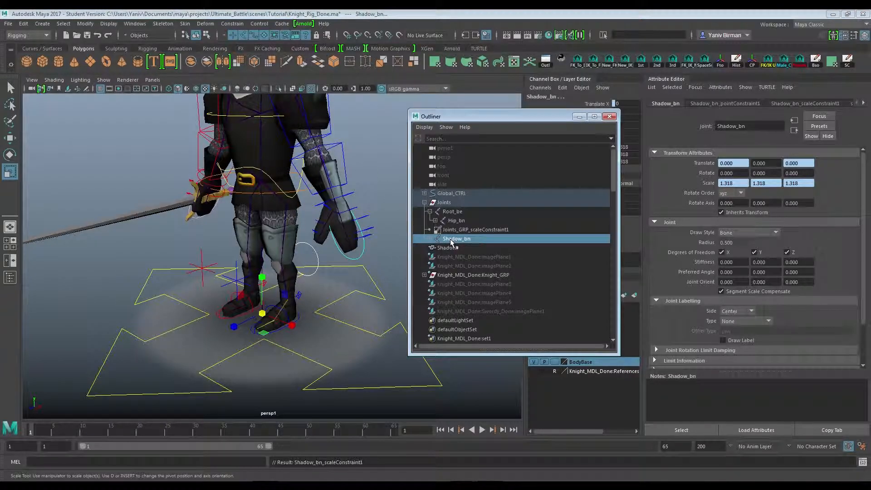
scroll(451, 243, up, 2)
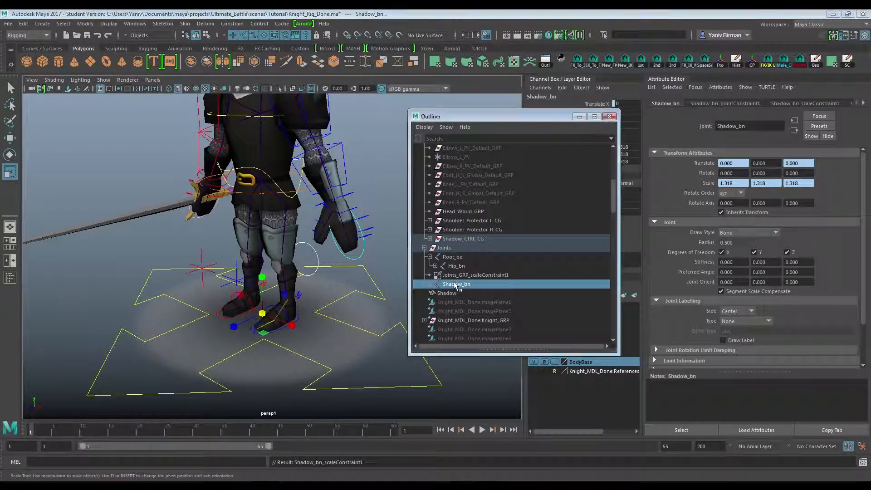
ctrl+click(452, 258)
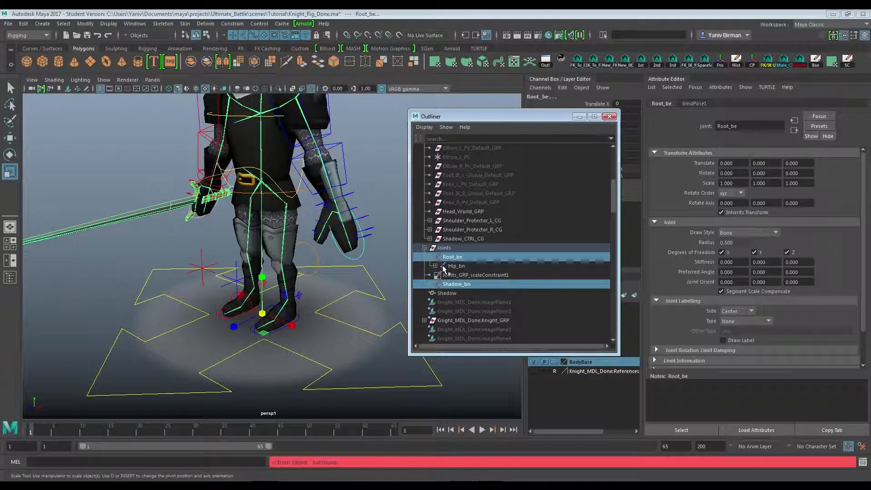
key(p)
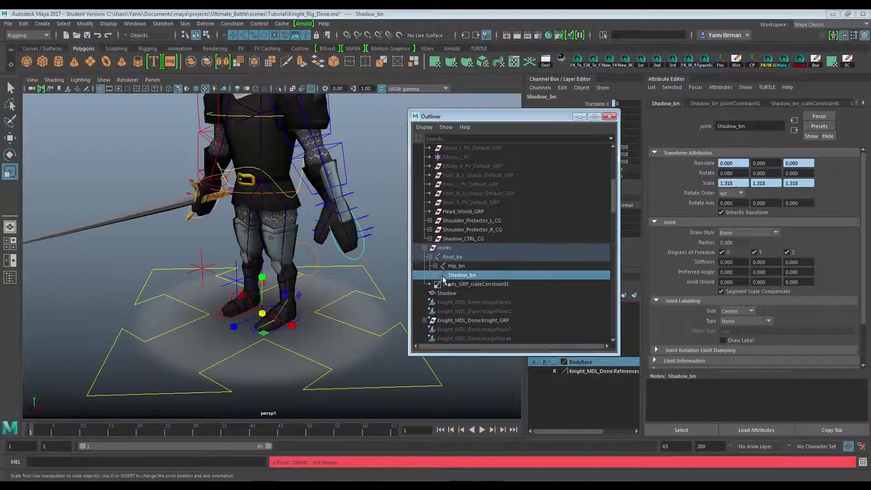
- Scale Global_CTRL uniformly to test how the shadow plane follows with Shadow_bn under Root_be
click(317, 253)
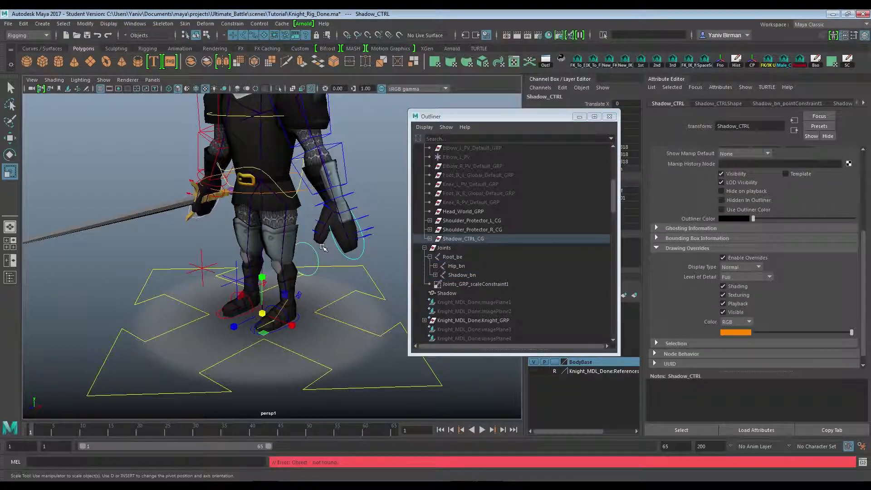
click(315, 256)
drag(262, 314, 243, 339)
click(418, 385)
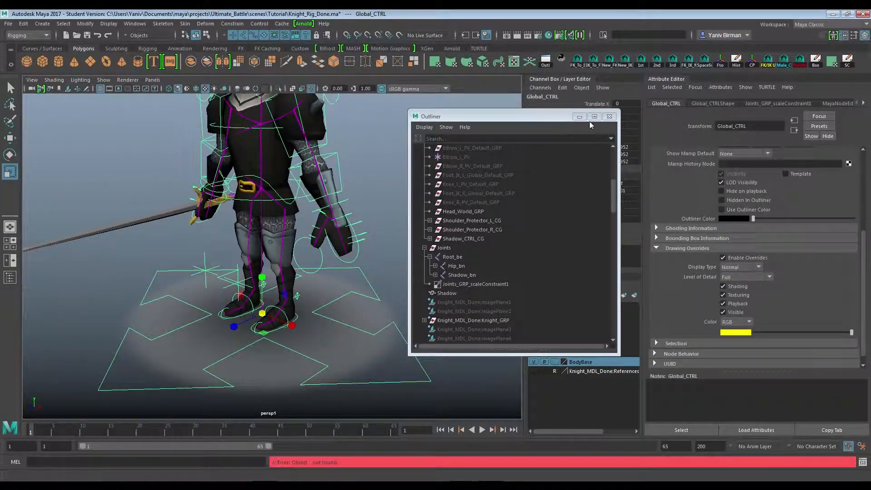
- Close the Outliner and set Global_CTRL's X, Y and Z scale to 1
click(609, 117)
drag(627, 148, 627, 162)
text(1)
key(Return)
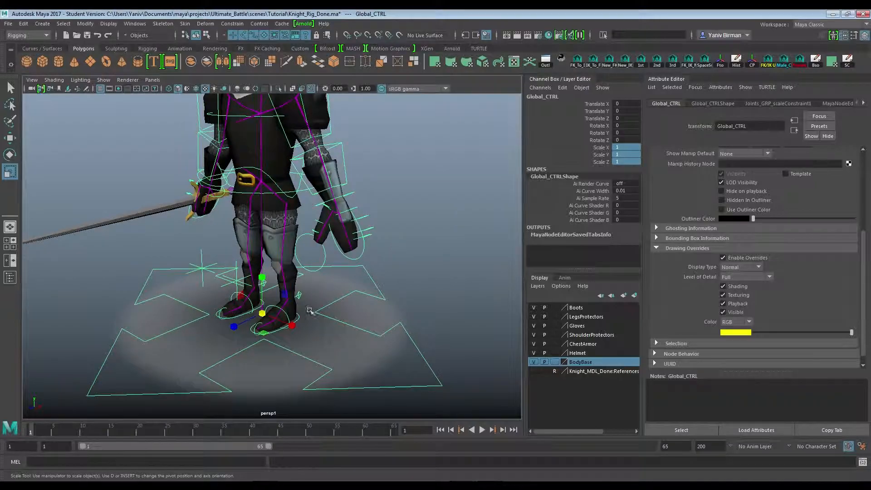
- Set Shadow_CTRL's X, Y and Z scale to 1 and clear the selection
click(323, 260)
drag(626, 147, 628, 162)
text(1)
key(Return)
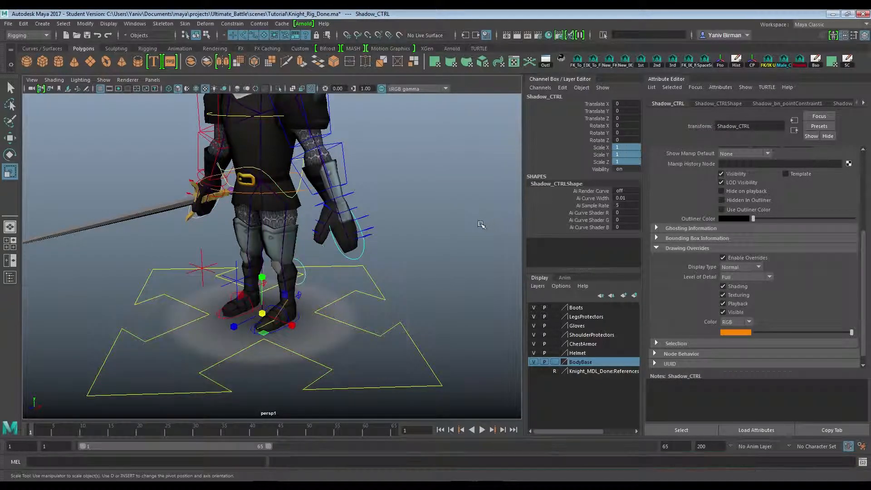
click(426, 248)
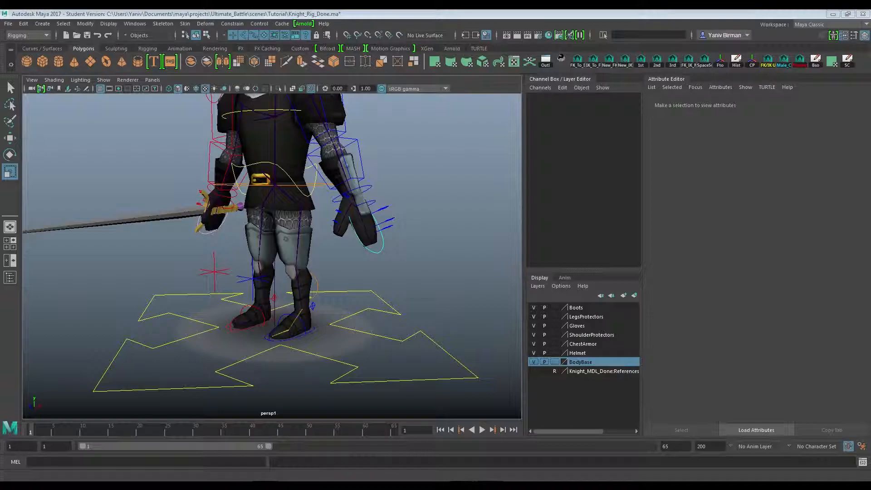
- Reopen the Outliner beside the knight and expand Joints, Root_be and Shadow_bn
click(545, 61)
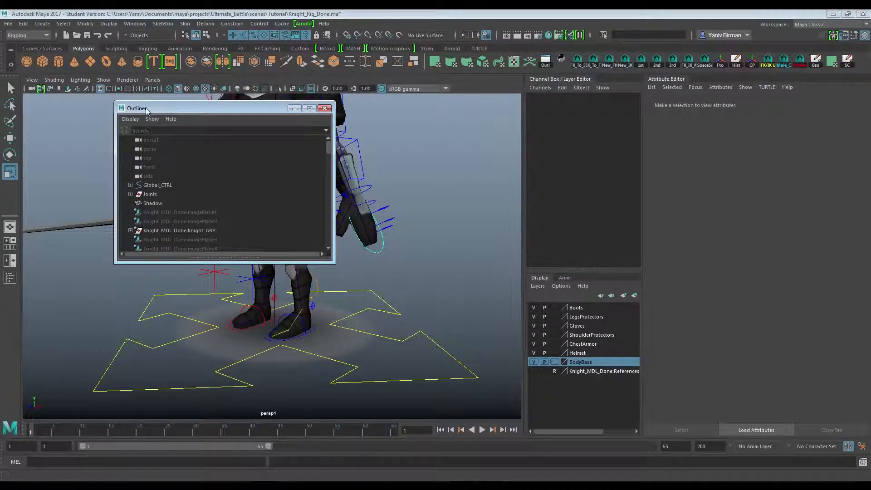
drag(252, 108, 503, 119)
click(381, 205)
click(387, 214)
click(392, 232)
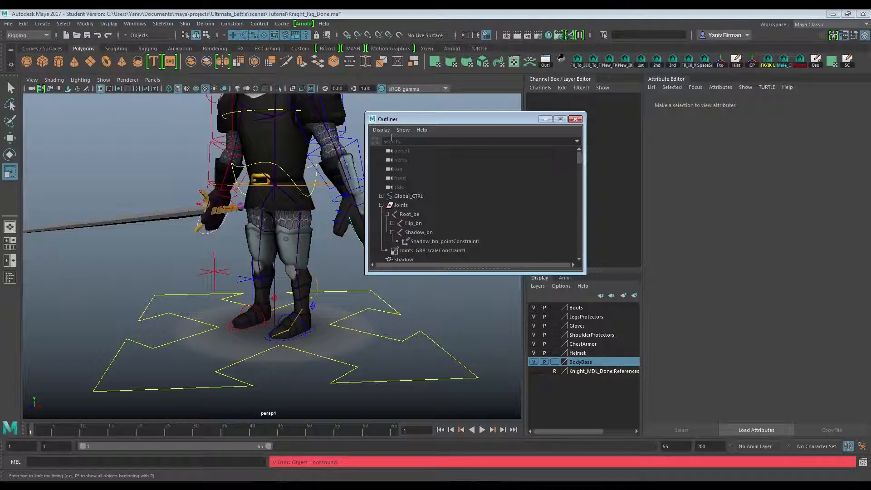
- Open the Node Editor and shrink it so that it sits beside the Outliner
click(134, 24)
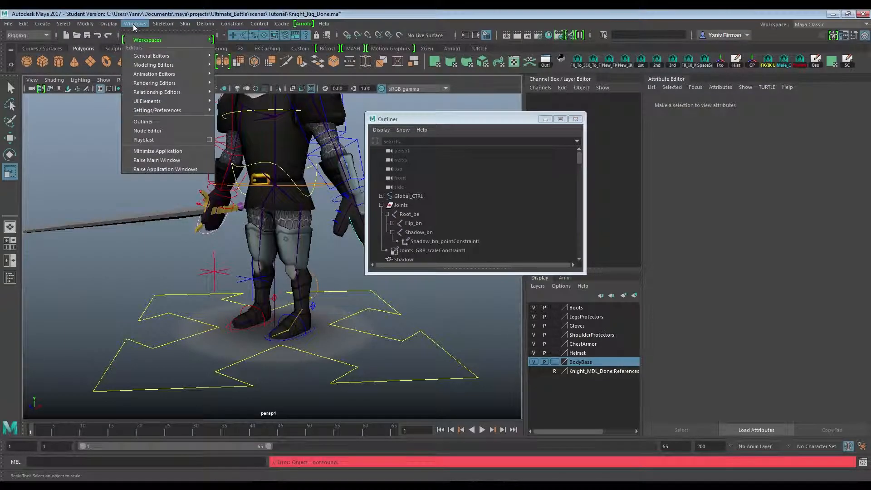
click(156, 131)
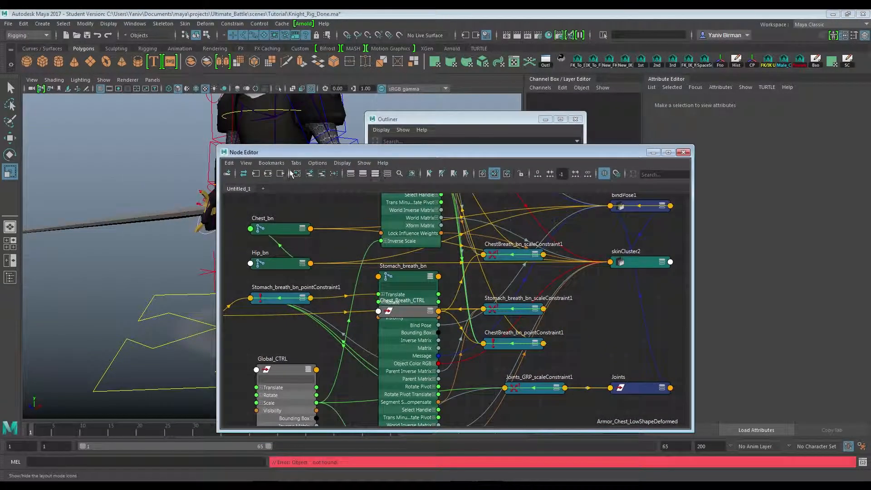
drag(381, 152, 190, 86)
drag(501, 369, 248, 338)
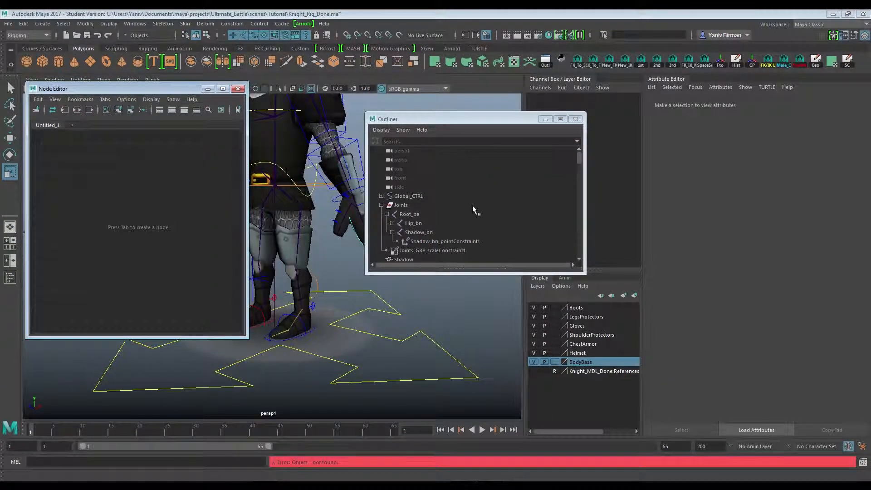
- Select Shadow_CTRL and the Shadow_bn joint and graph their input and output connections in the Node Editor
click(317, 283)
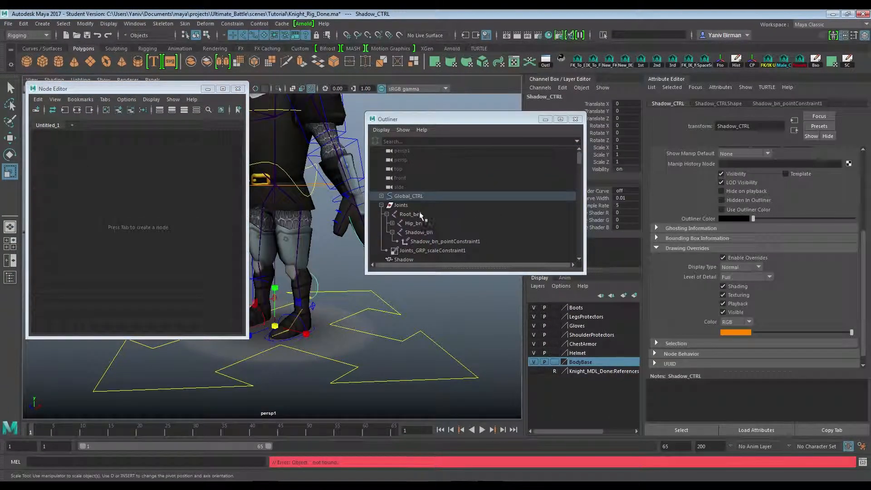
click(450, 128)
key(f)
scroll(416, 207, down, 3)
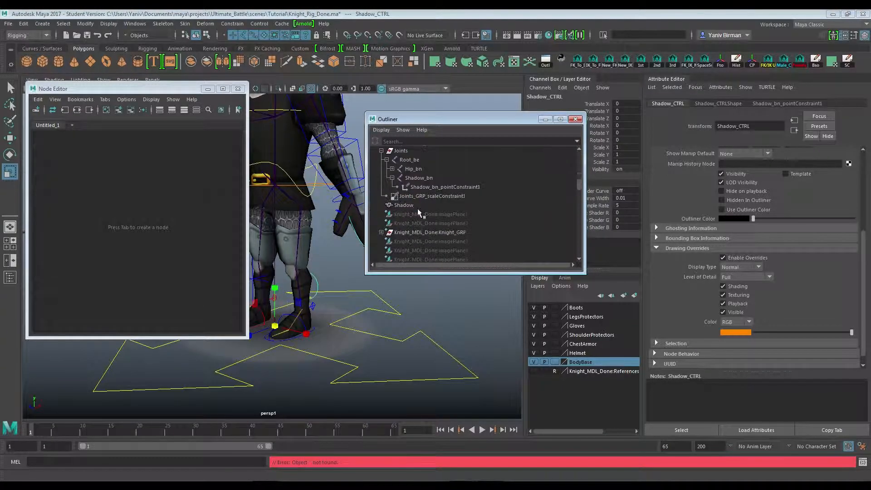
click(419, 179)
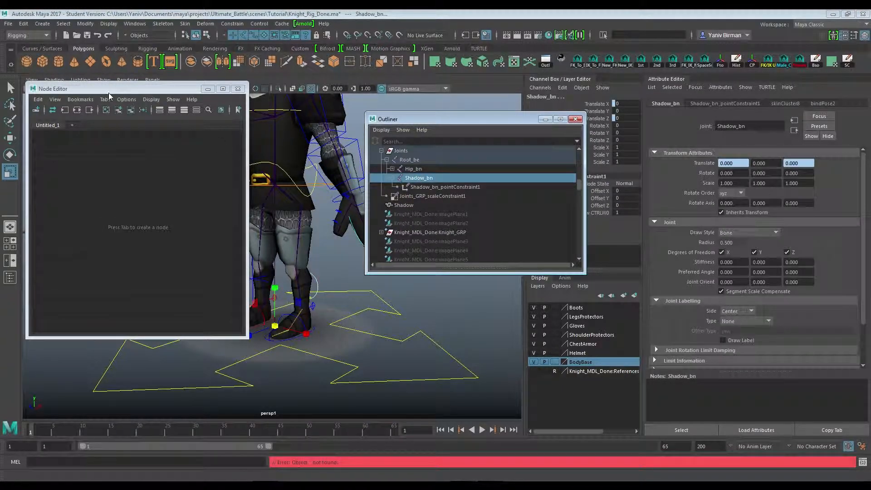
click(77, 110)
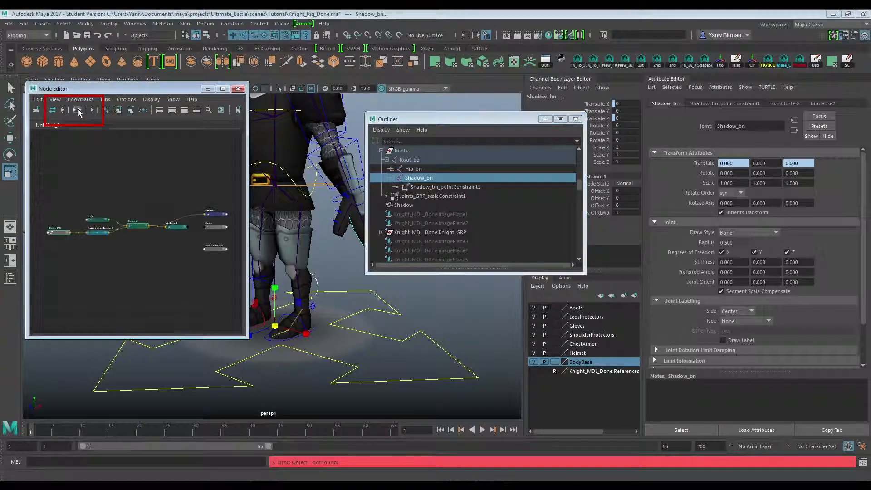
- Enlarge the Node Editor and expand the Shadow_CTRL and Shadow_bn nodes to show all their attributes
drag(248, 338, 475, 412)
scroll(240, 264, up, 4)
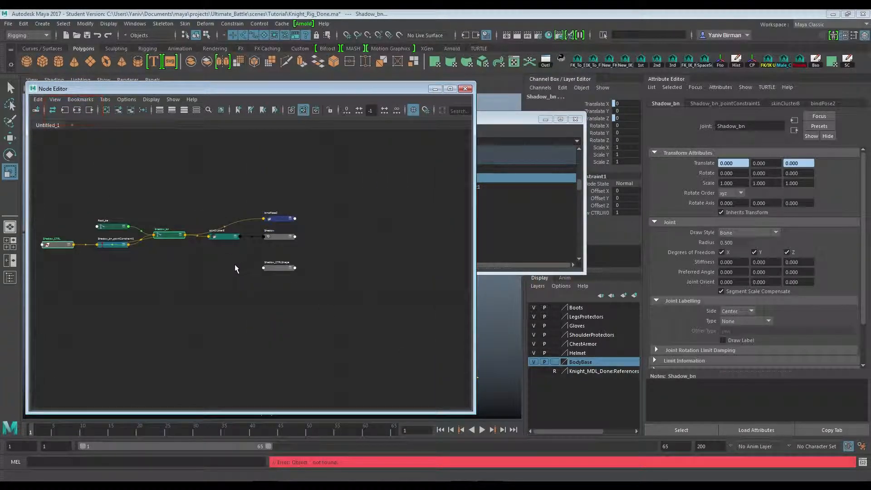
middle_drag(179, 282, 304, 308)
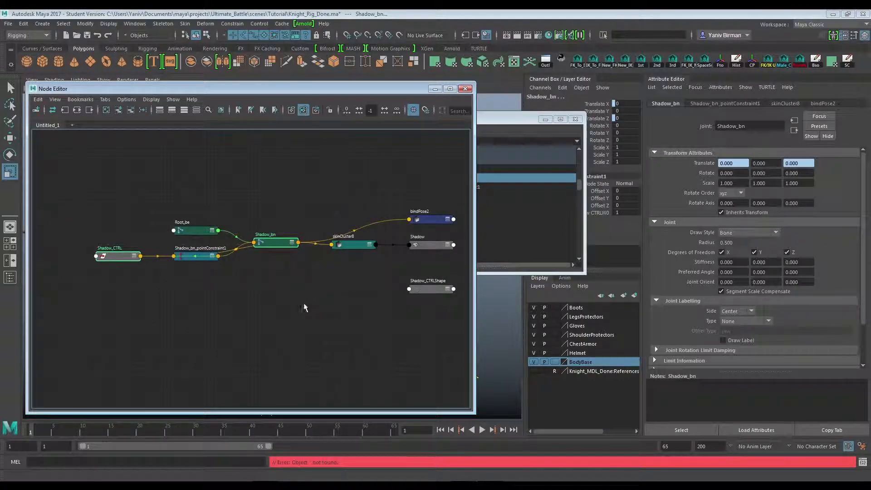
click(116, 255)
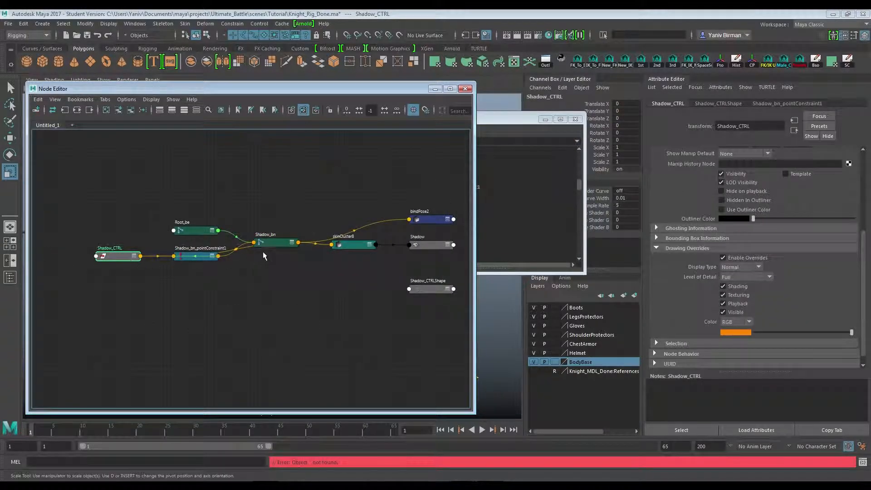
shift+click(276, 241)
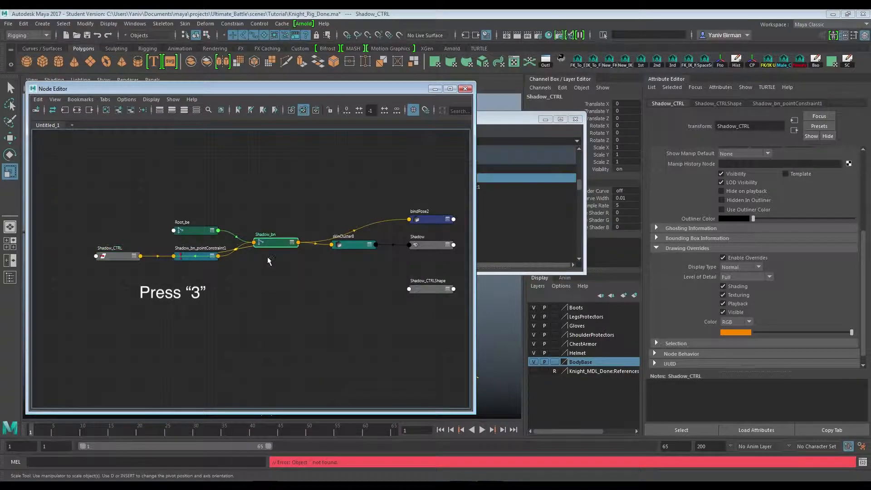
key(3)
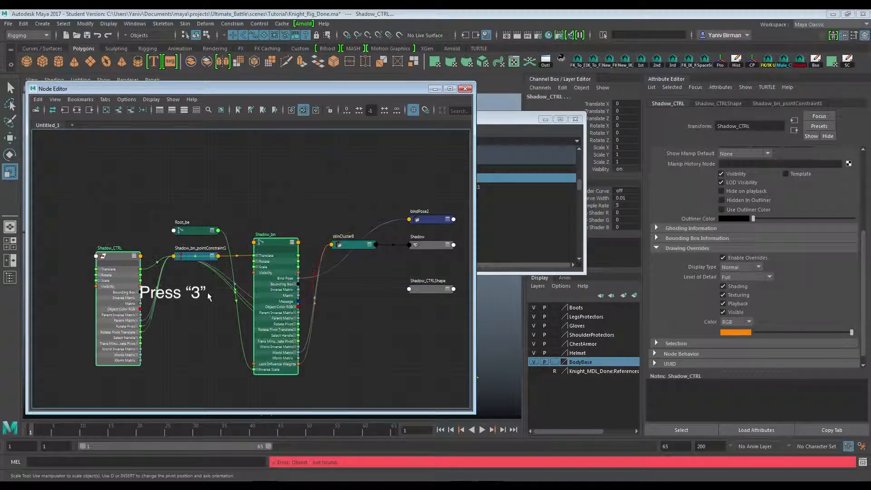
click(203, 320)
scroll(203, 320, up, 2)
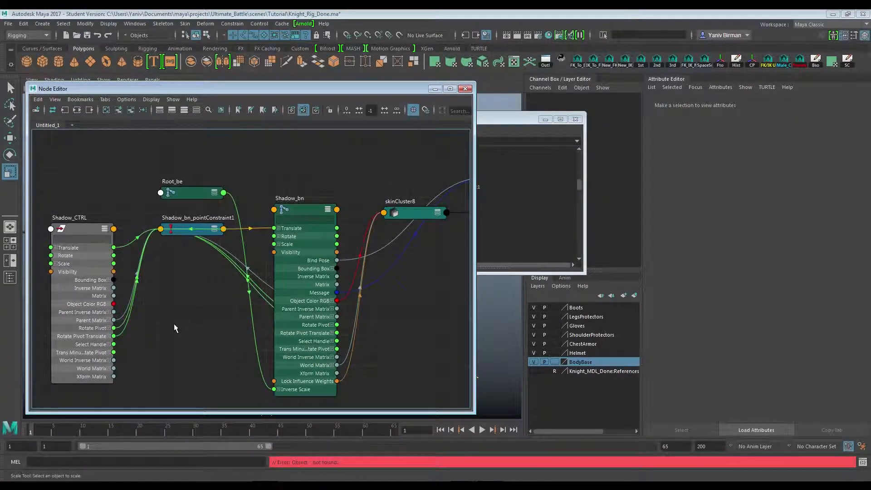
- Connect Shadow_CTRL's Scale output directly to Shadow_bn's Scale input, and close the Node Editor and Outliner
drag(114, 263, 274, 244)
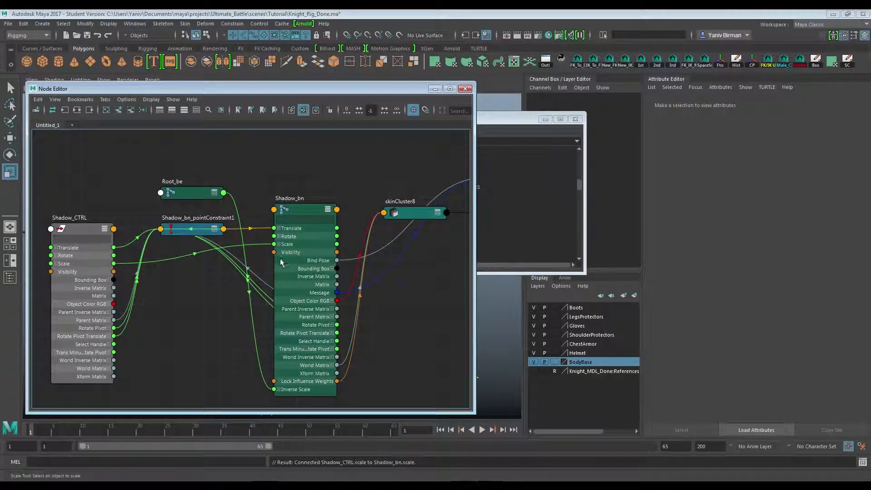
click(464, 89)
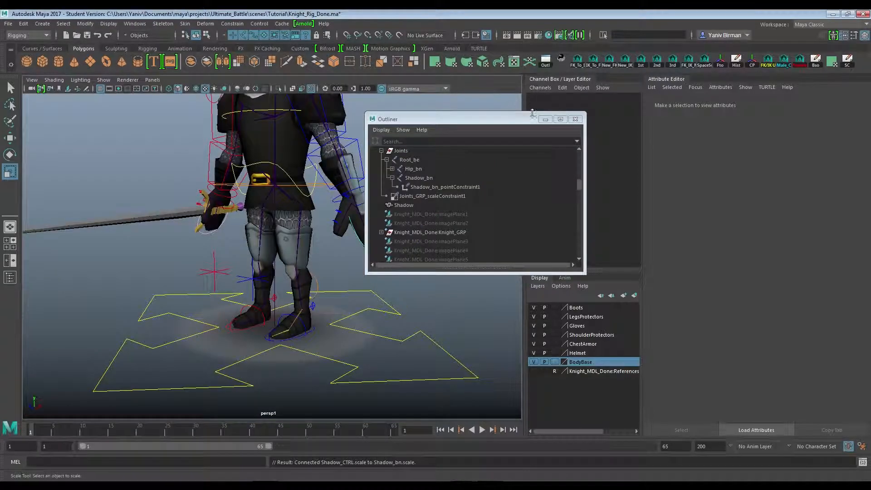
click(575, 119)
- Scale Shadow_CTRL up uniformly and scale Global_CTRL to test the directly connected shadow
click(316, 281)
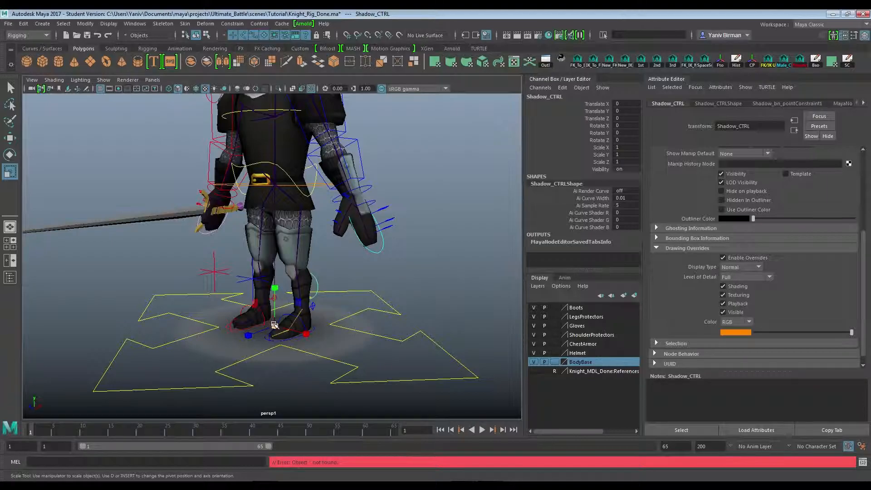
drag(274, 324, 452, 354)
click(451, 354)
drag(274, 326, 248, 325)
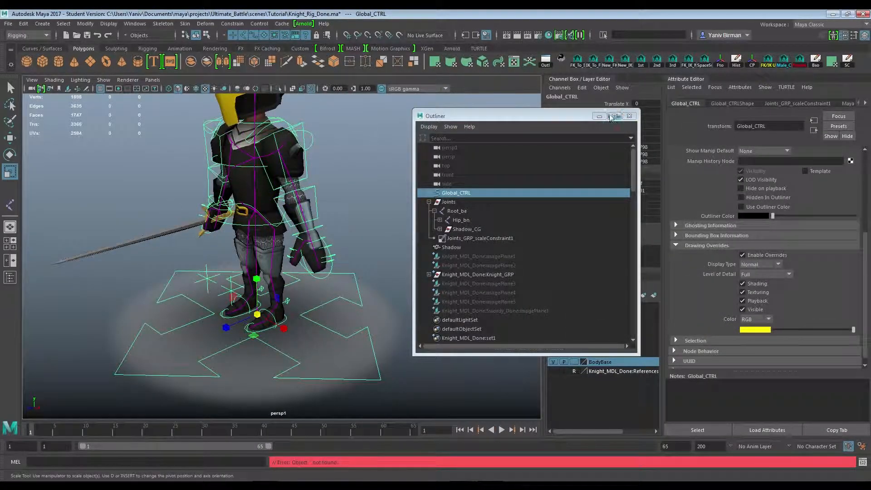
- Move the Outliner clear of the channel values, set Global_CTRL's X, Y and Z scale to 1, and deselect it
click(568, 117)
drag(568, 116, 518, 160)
drag(644, 147, 644, 162)
text(1)
key(Return)
click(153, 229)
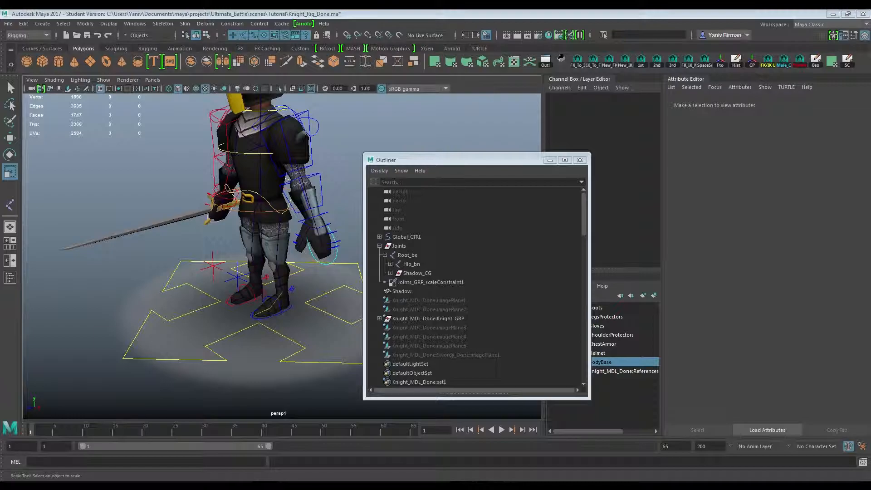
- Select Shadow_CTRL and expand Global_CTRL and COG_CTRL in the Outliner to locate it in the hierarchy
alt+right_drag(208, 304, 258, 265)
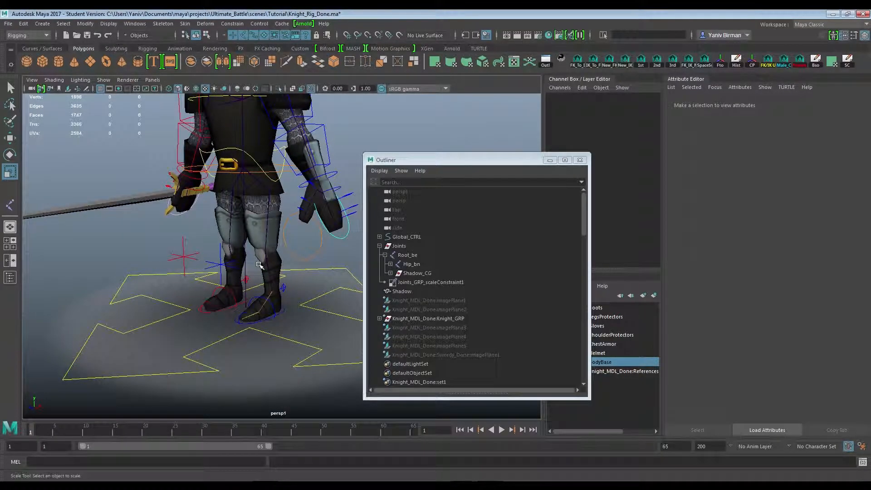
click(320, 250)
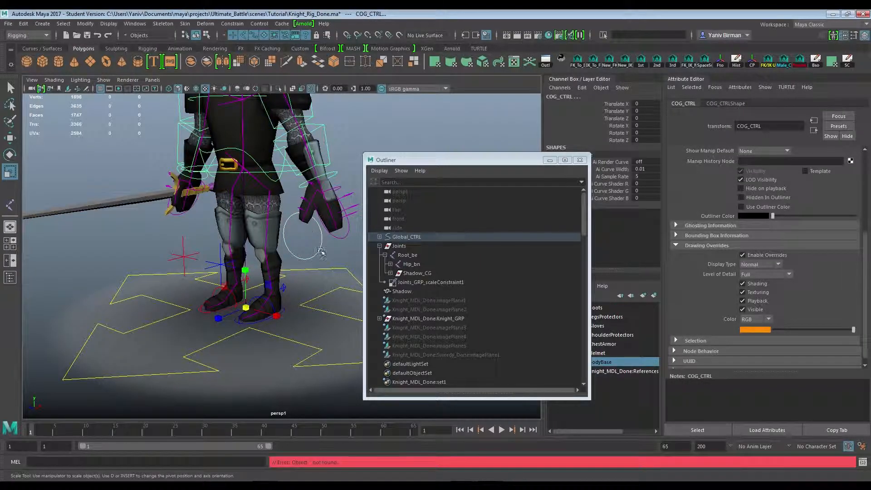
click(379, 236)
click(385, 255)
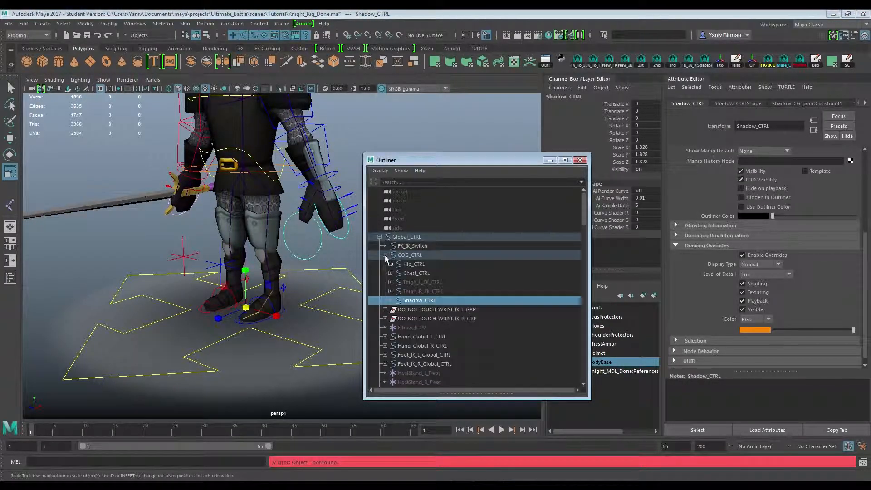
- Move the Outliner aside and shift COG_CTRL to test the parented shadow control, undoing the move
click(385, 255)
click(288, 172)
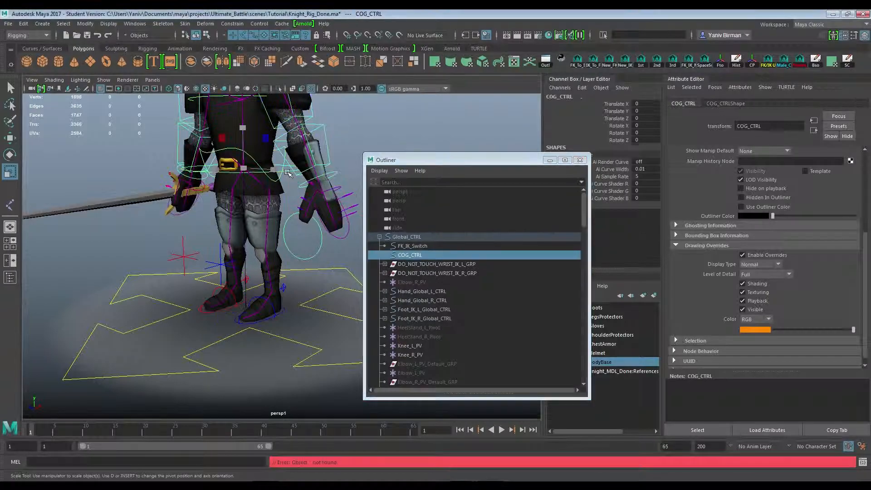
drag(429, 160, 534, 163)
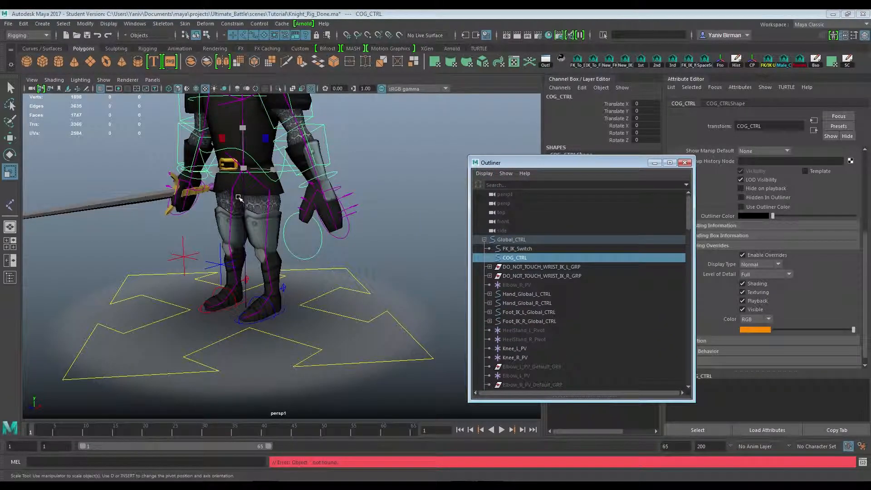
key(w)
drag(268, 174, 226, 177)
key(ctrl+z)
key(ctrl+z)
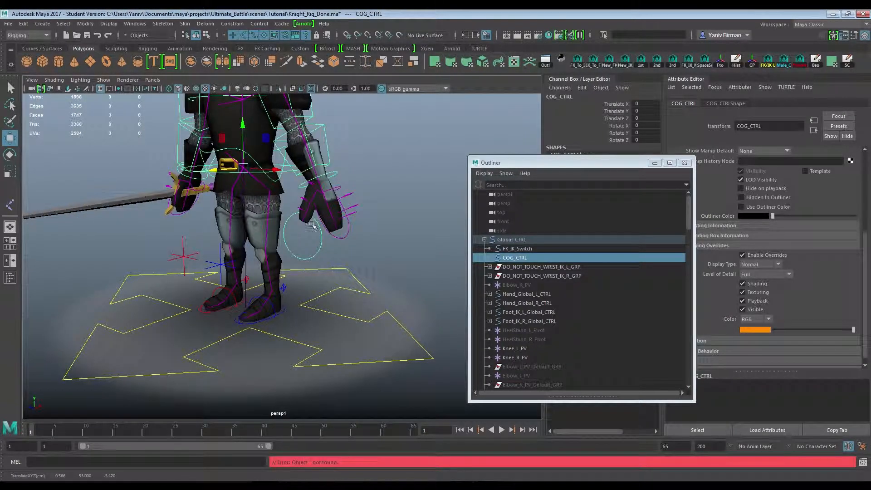
- Rotate COG_CTRL about 30 degrees in Z to test the parented shadow control, and undo the rotation
key(e)
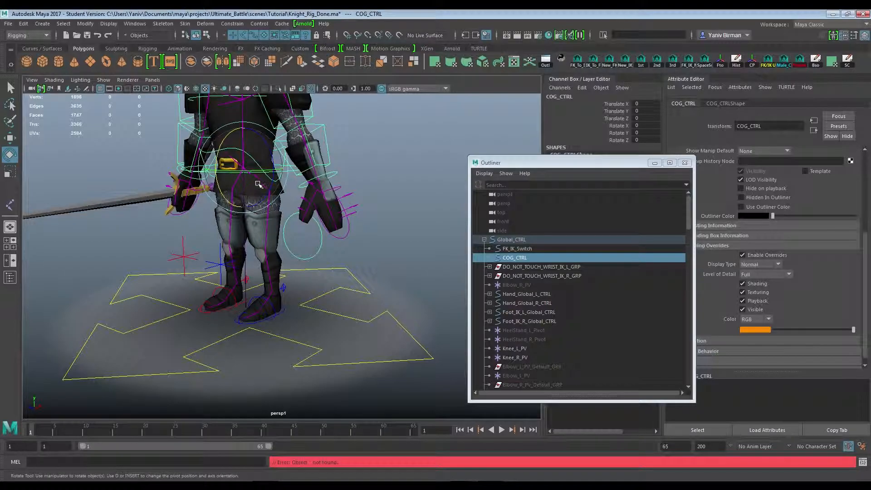
drag(272, 160, 243, 141)
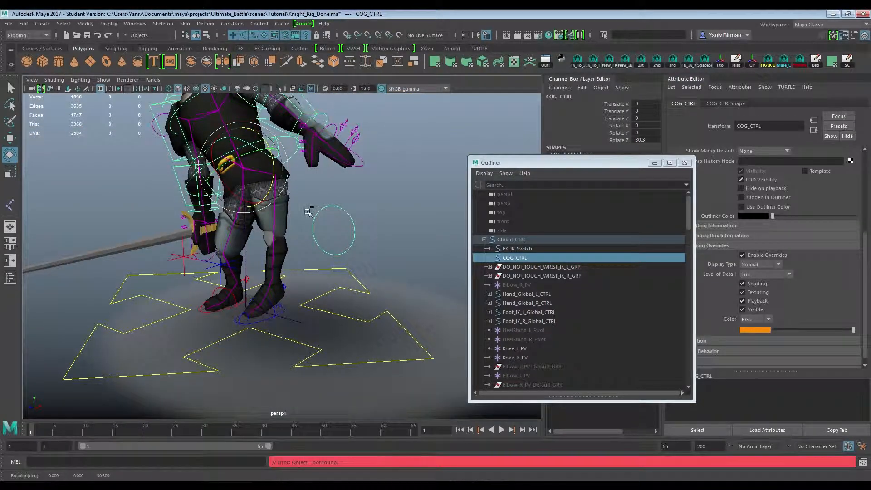
key(ctrl+z)
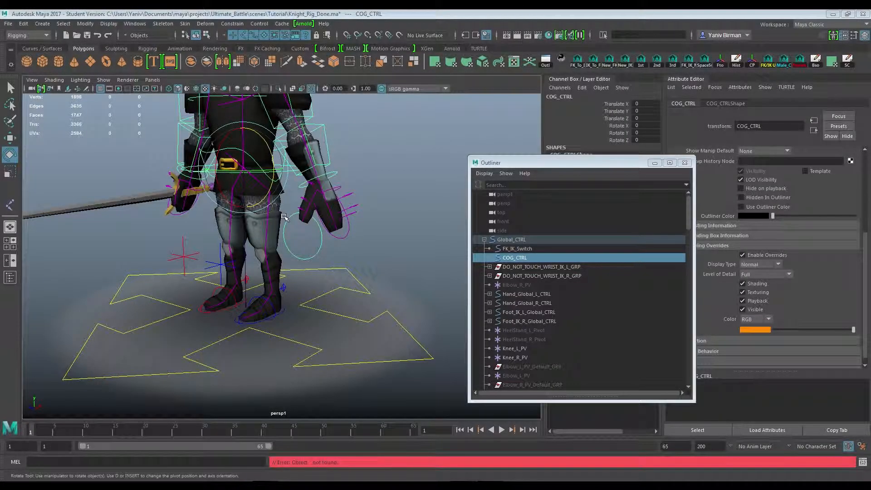
- Unparent Shadow_CTRL from COG_CTRL to the top level of the scene and locate it in the Outliner
click(285, 221)
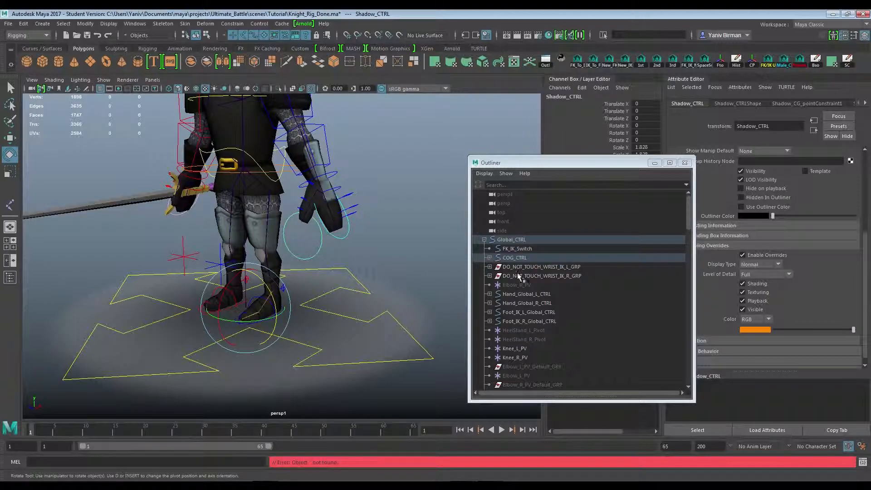
scroll(525, 301, down, 3)
scroll(526, 301, down, 6)
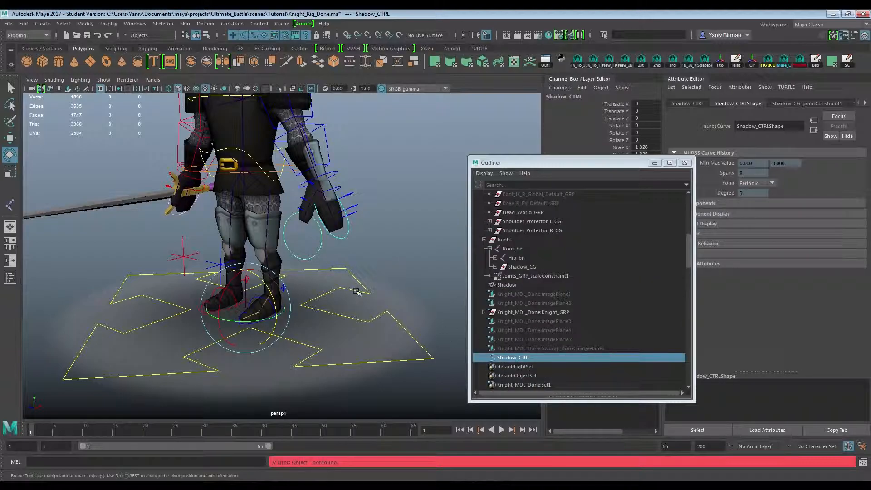
middle_drag(518, 357, 519, 357)
- Group Shadow_CTRL by itself and name the new group Shadow_CTRL_CG
key(ctrl+g)
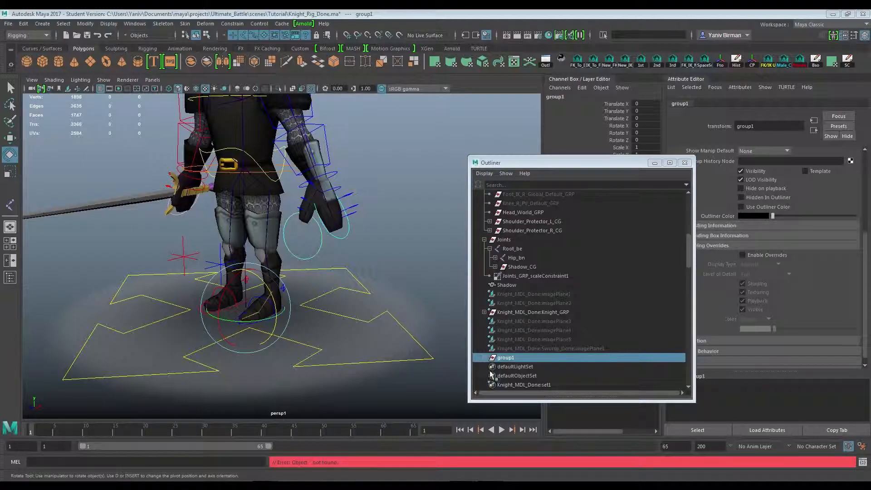
double_click(506, 357)
text(Shadow_CTRL_CG)
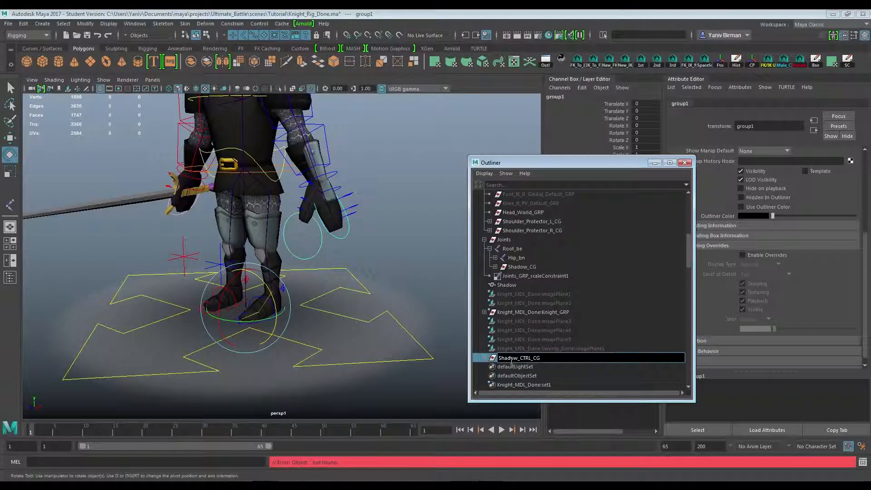
key(Return)
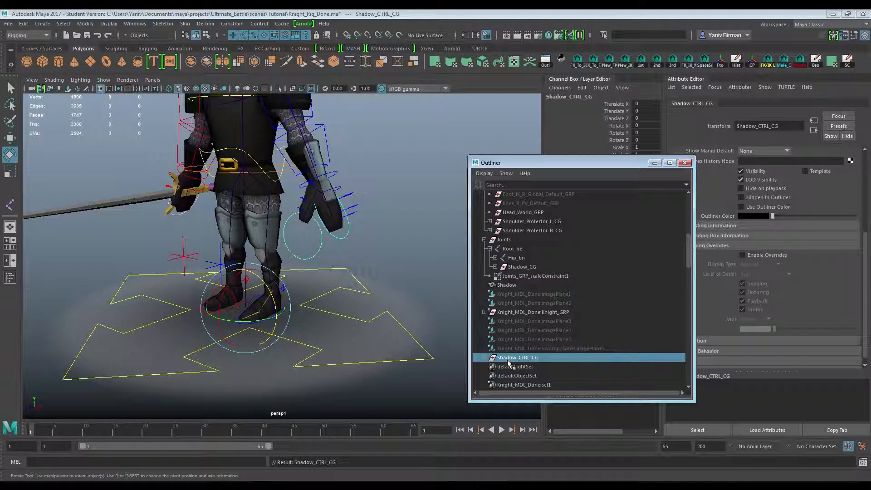
- Point constrain Shadow_CTRL_CG to COG_CTRL on the X and Z axes only, with Maintain offset enabled
click(288, 171)
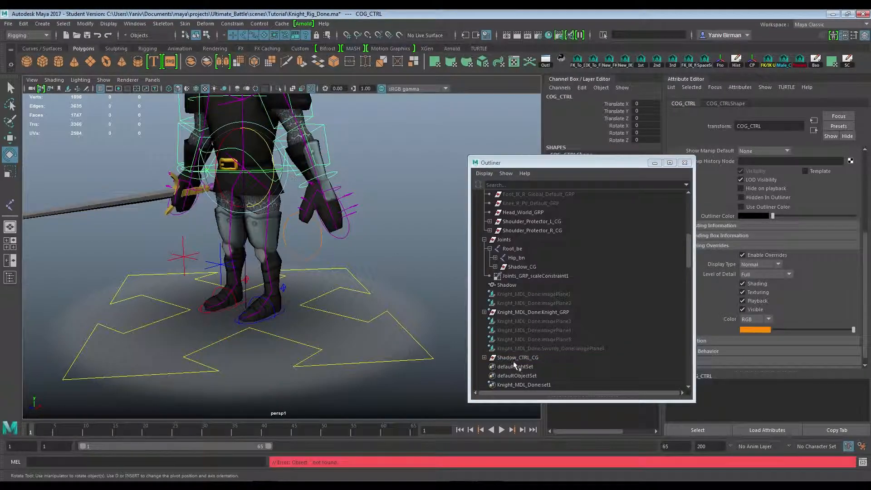
ctrl+click(517, 357)
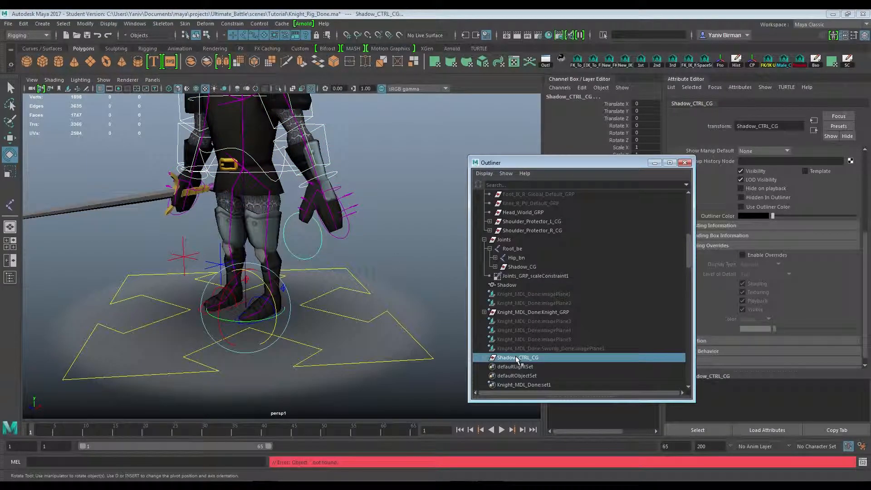
click(232, 23)
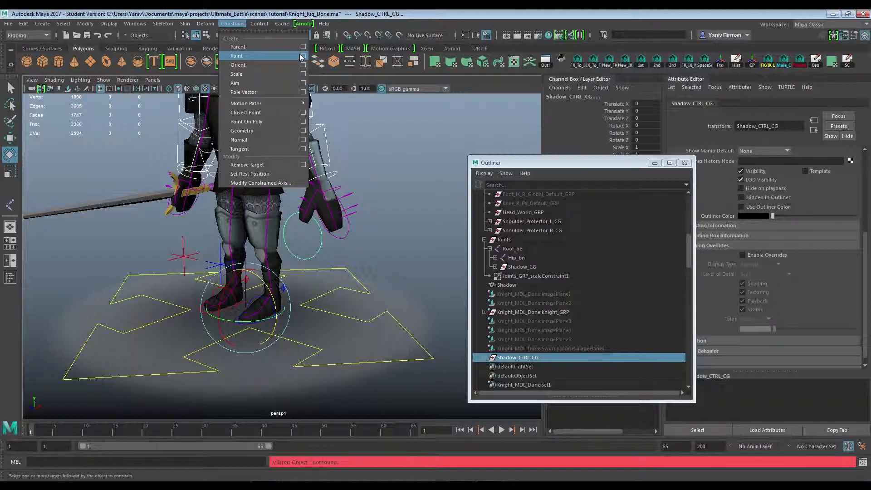
click(301, 56)
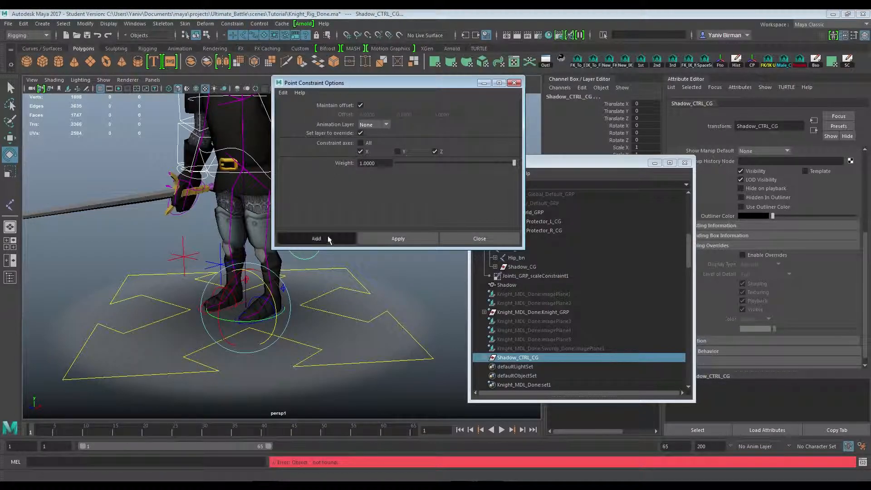
click(330, 239)
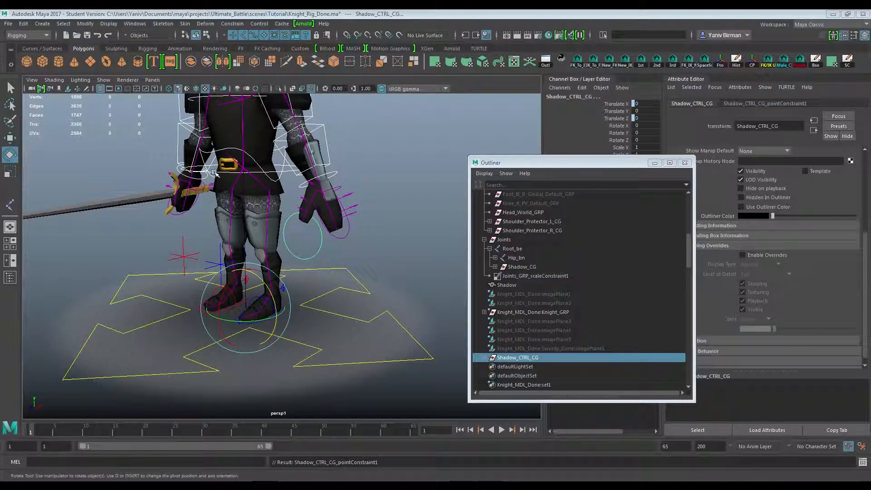
- Rotate COG_CTRL freely to test the constrained shadow control, and reset its X, Y and Z rotation to 0
click(275, 178)
drag(276, 178, 231, 145)
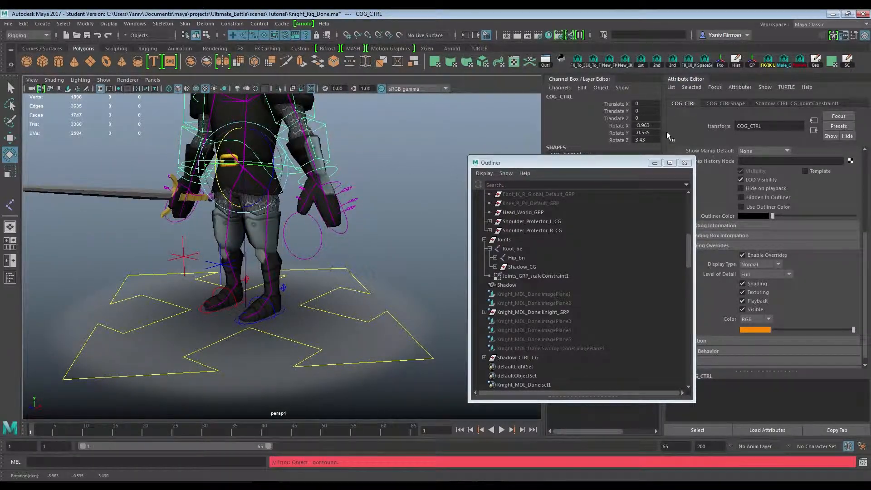
drag(644, 125, 646, 139)
text(0)
key(Return)
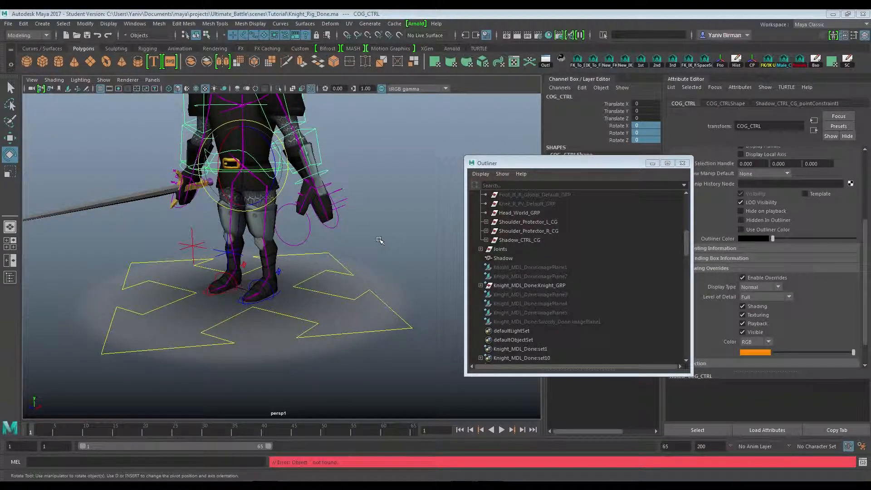
- Close the Outliner and set Shadow_CTRL's X, Y and Z scale to 1
click(380, 241)
click(684, 166)
click(305, 240)
drag(642, 148, 640, 162)
text(1)
key(Return)
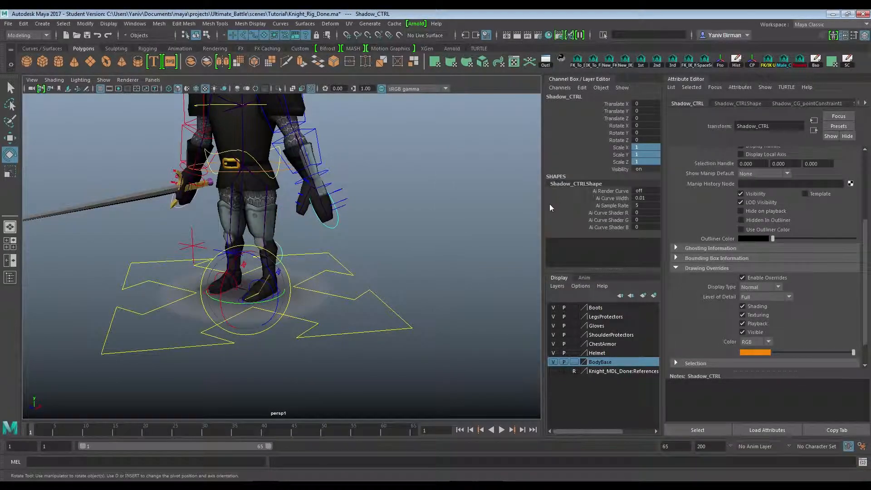
- Lock and hide Shadow_CTRL's Translate Y channel
click(613, 111)
key(w)
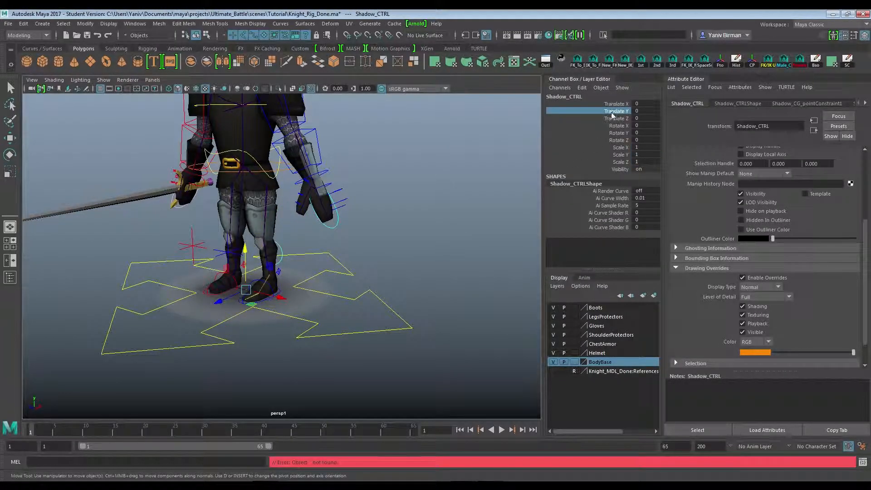
right_click(611, 113)
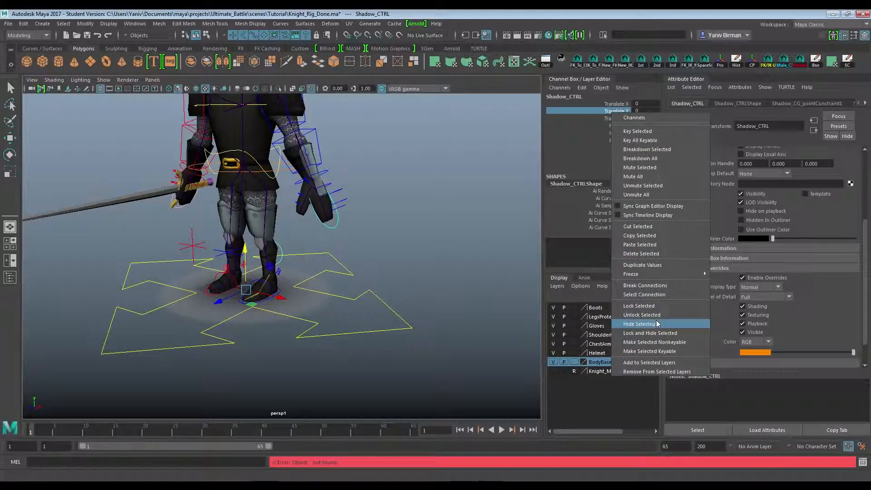
click(640, 333)
- Lock and hide Shadow_CTRL's Rotate X, Rotate Y and Rotate Z channels
key(e)
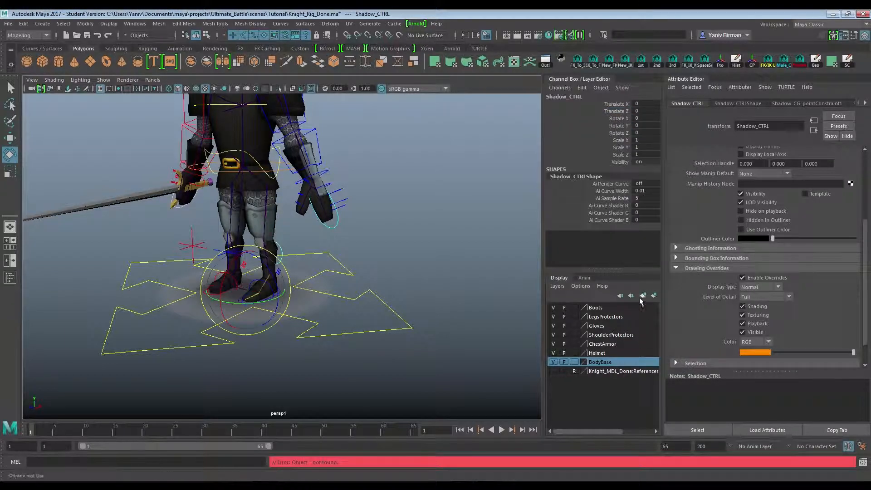
drag(617, 118, 619, 132)
right_click(619, 133)
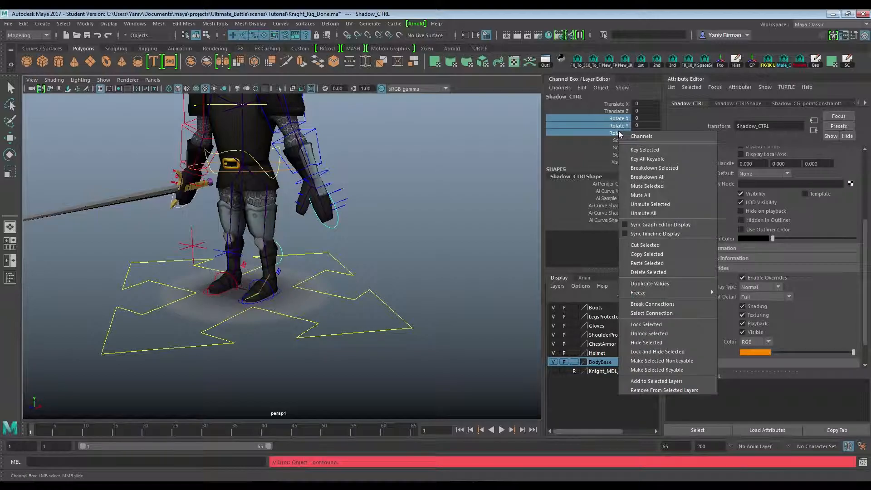
click(651, 352)
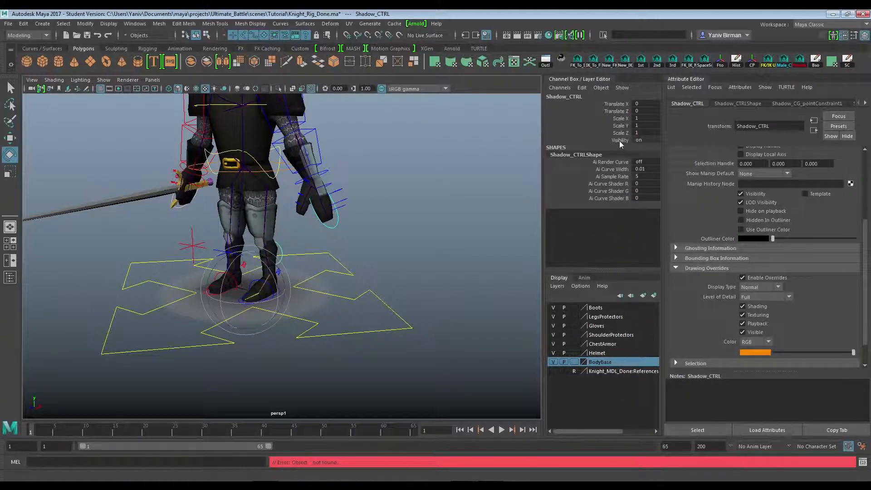